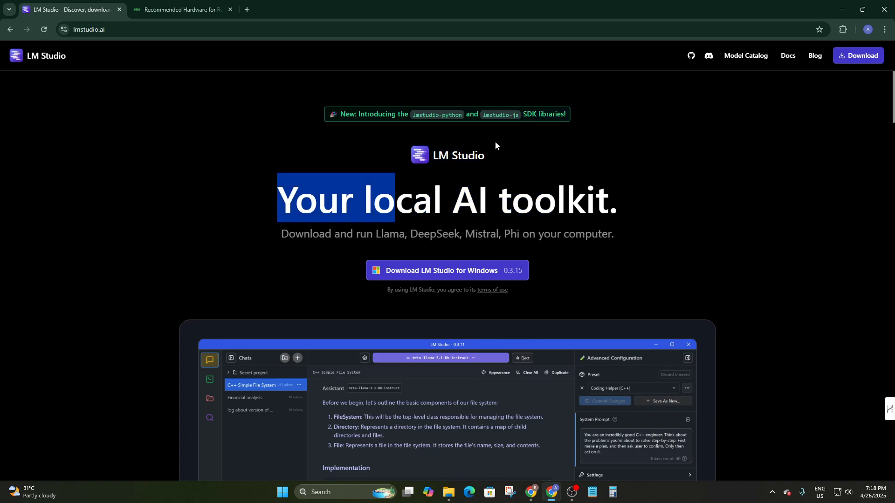
- Examine the LM Studio homepage and its feature previews for offline LLMs, model discovery, the local server and document chat
left_click(590, 153)
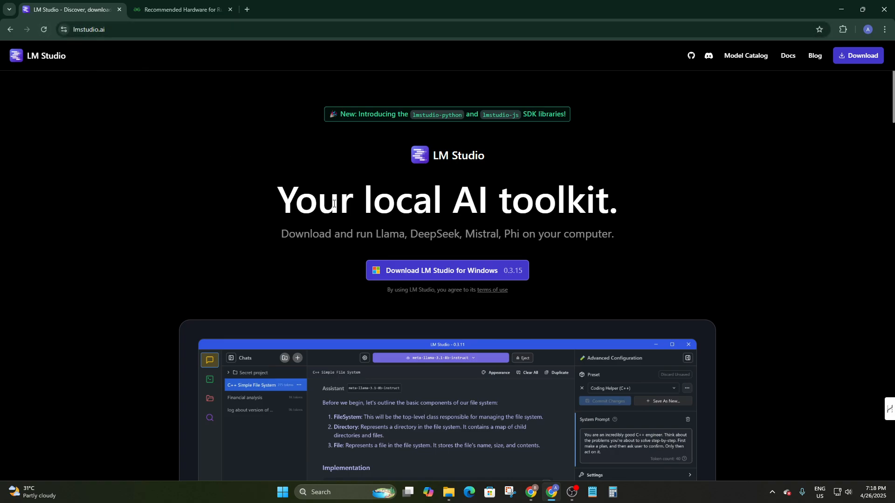
scroll(362, 182, "down", 2)
scroll(446, 225, "down", 1)
scroll(449, 205, "down", 10)
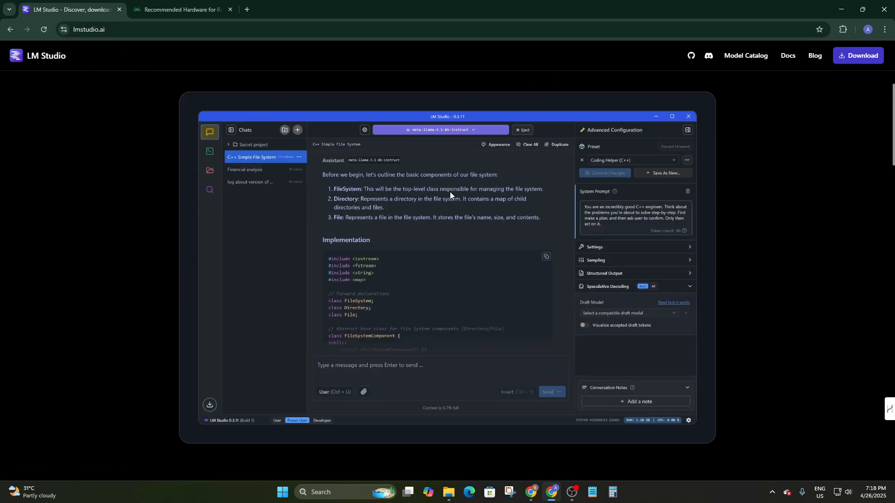
scroll(308, 210, "down", 4)
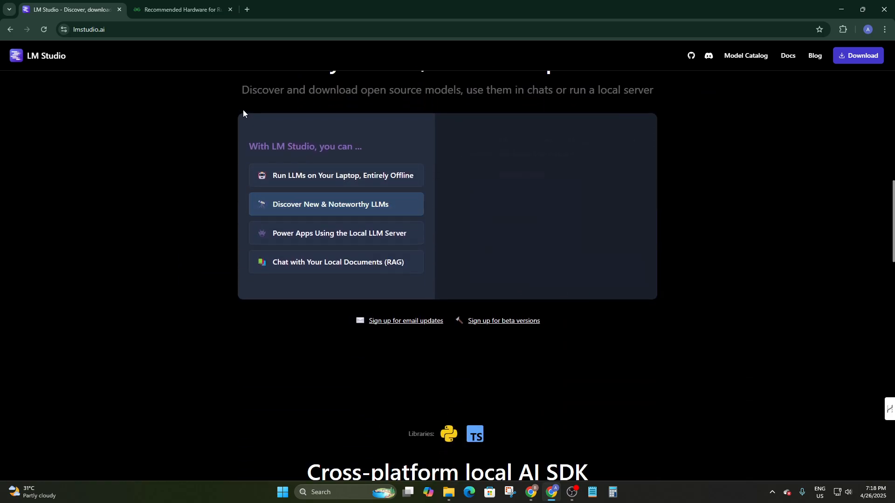
scroll(242, 114, "up", 4)
left_click(256, 320)
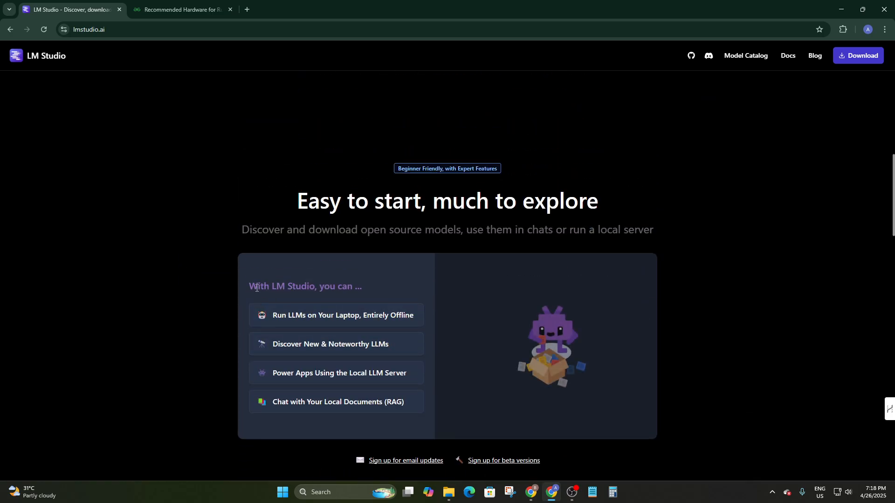
scroll(307, 282, "down", 1)
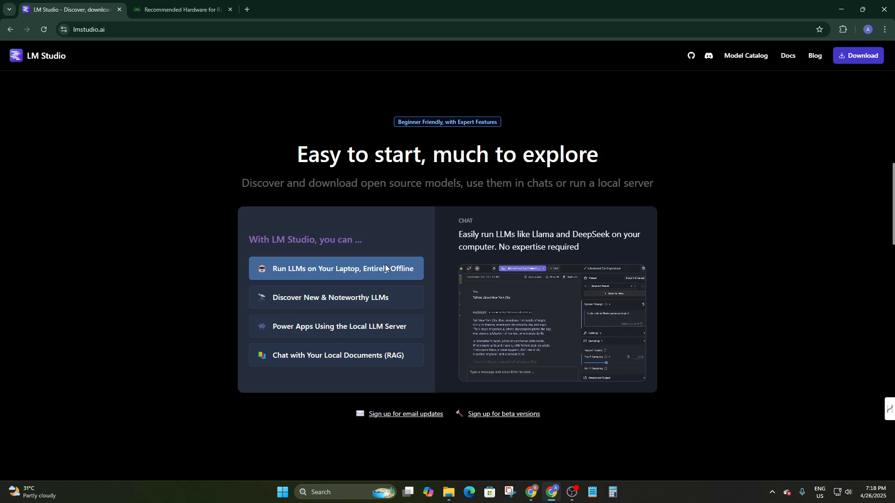
left_click(322, 301)
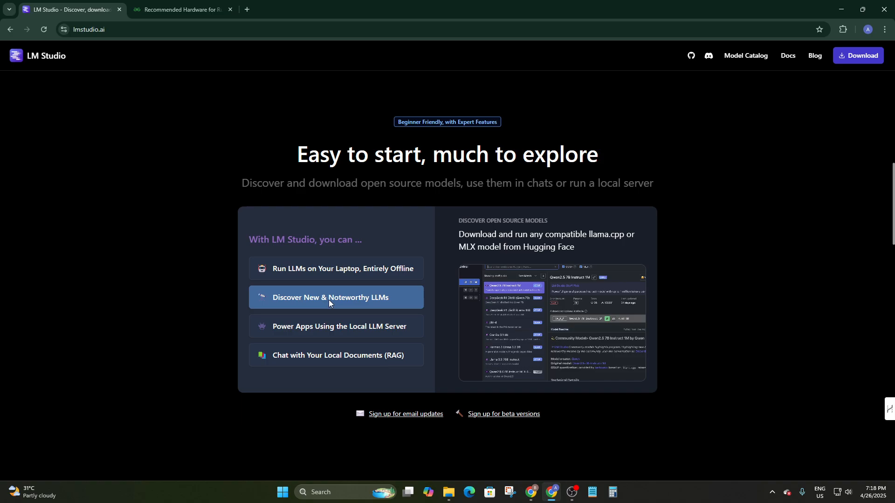
mouse_move(285, 327)
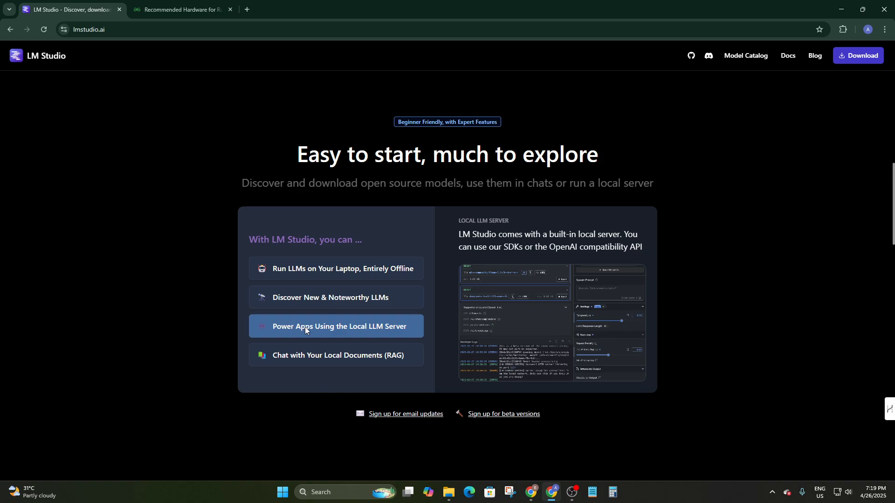
mouse_move(307, 354)
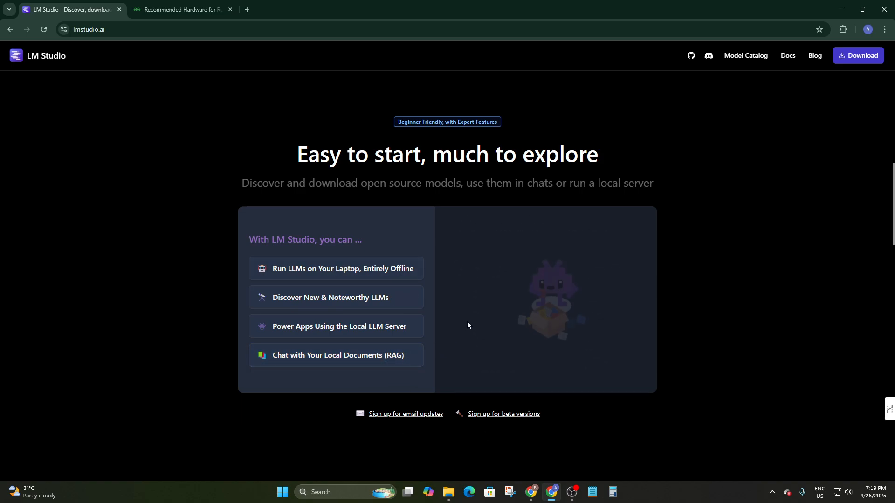
- Examine the Cross-platform local AI SDK section down to the FAQ, and return to the Windows download area
scroll(468, 323, "down", 5)
scroll(380, 240, "down", 2)
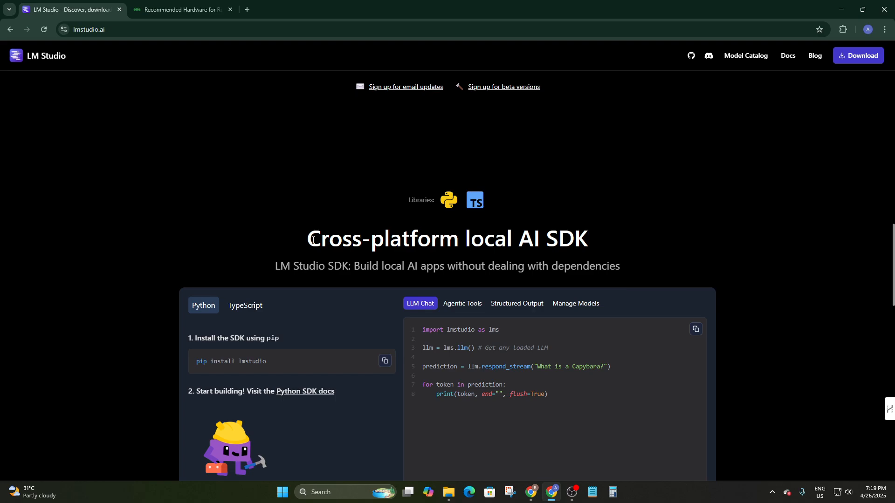
scroll(503, 201, "down", 1)
scroll(503, 236, "down", 1)
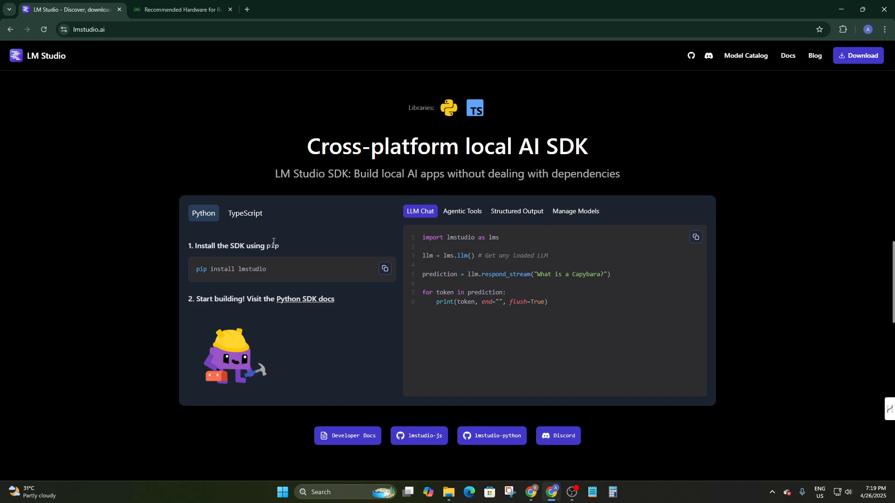
scroll(289, 252, "down", 2)
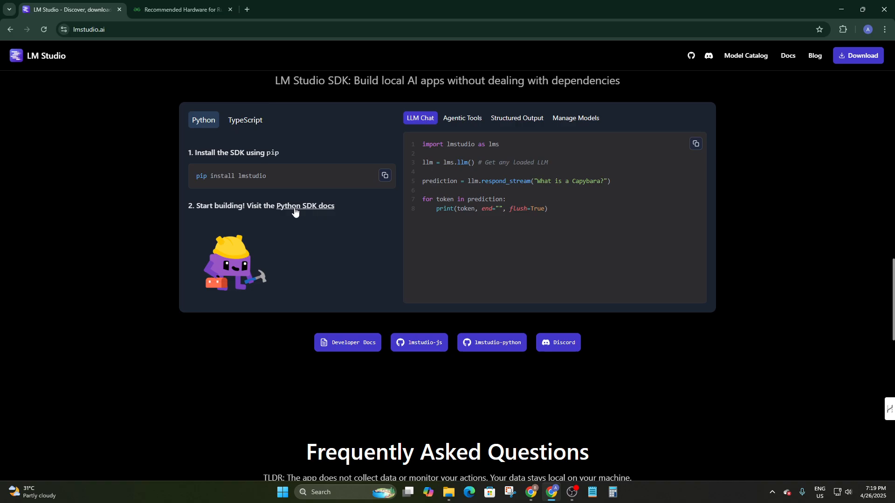
scroll(466, 275, "up", 3)
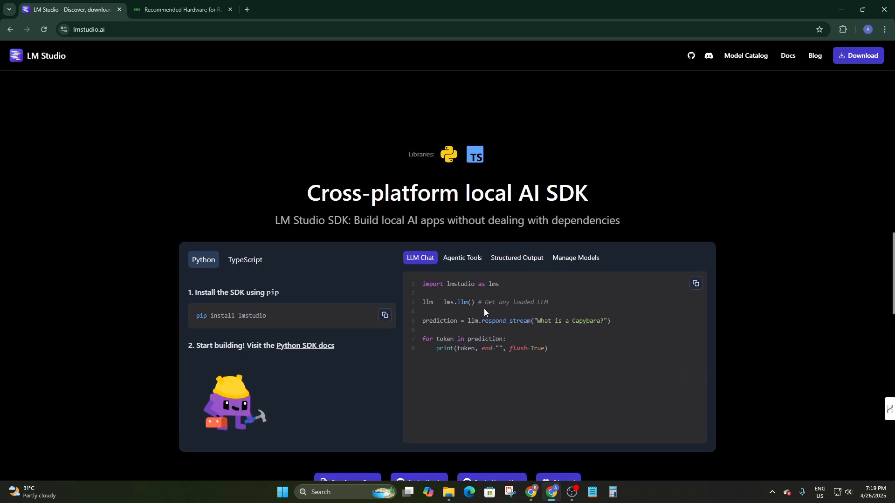
scroll(423, 224, "down", 5)
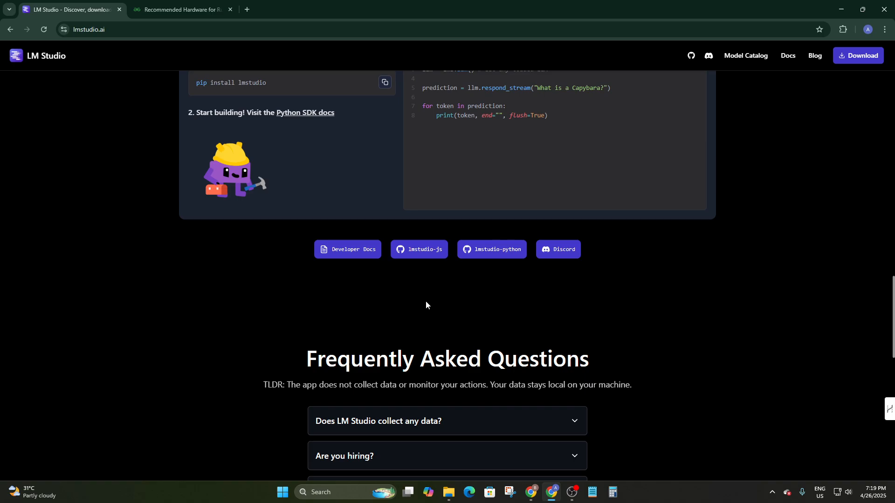
scroll(462, 294, "up", 20)
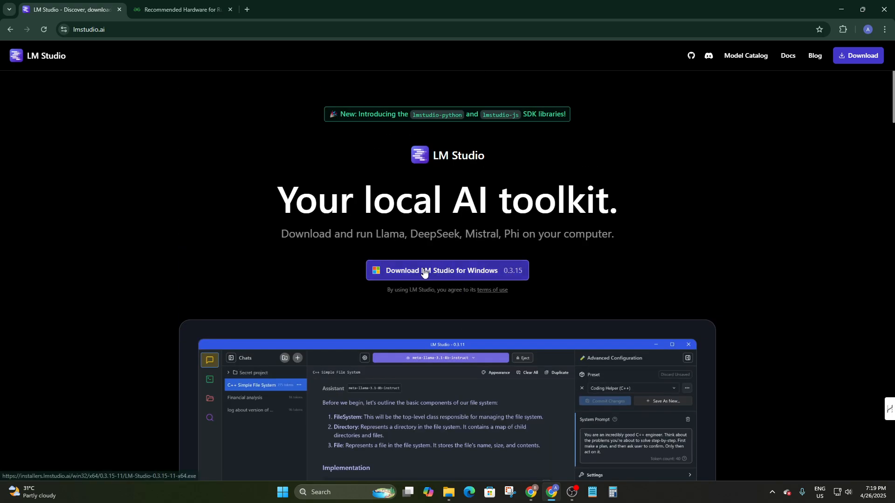
- Switch to the GeeksforGeeks article on hardware for running LLMs locally and read the Central Processing Unit (CPU) section
key("ctrl+Tab")
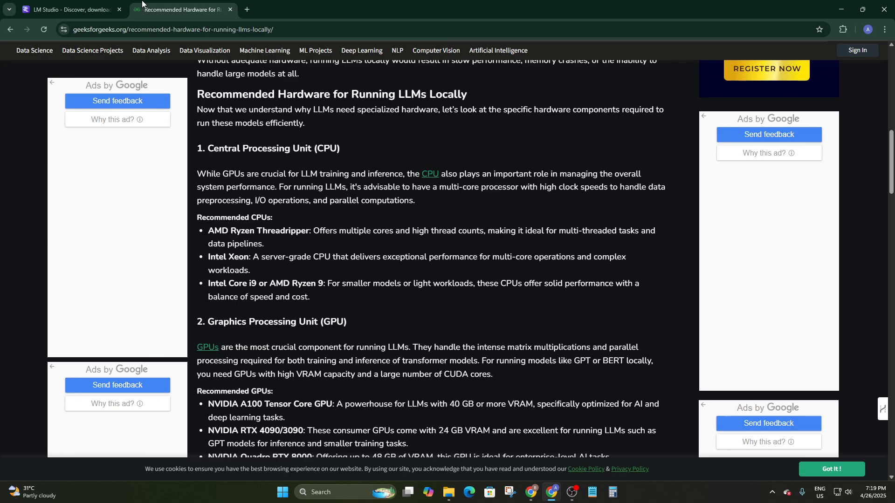
scroll(386, 240, "down", 1)
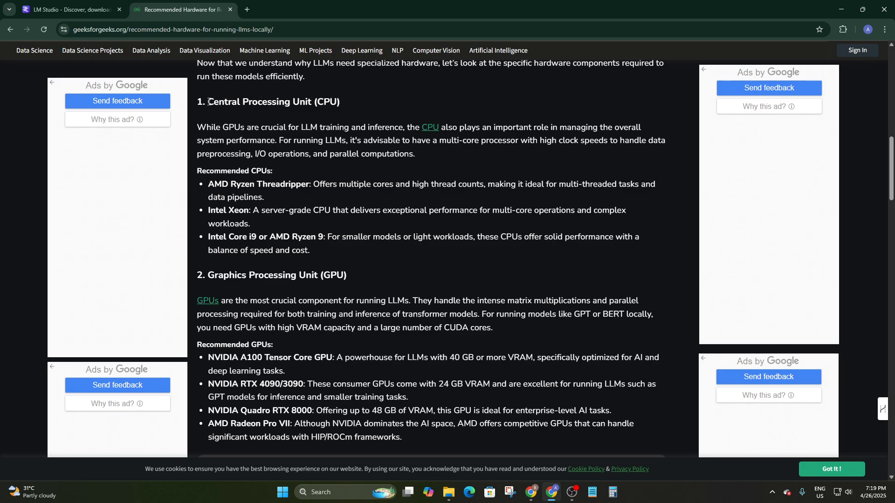
left_click_drag(208, 101, 331, 109)
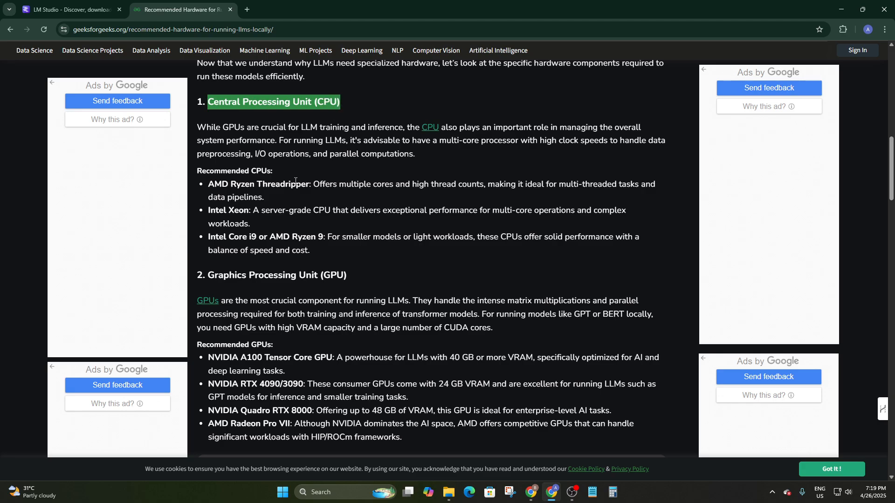
left_click(295, 181)
scroll(264, 213, "down", 1)
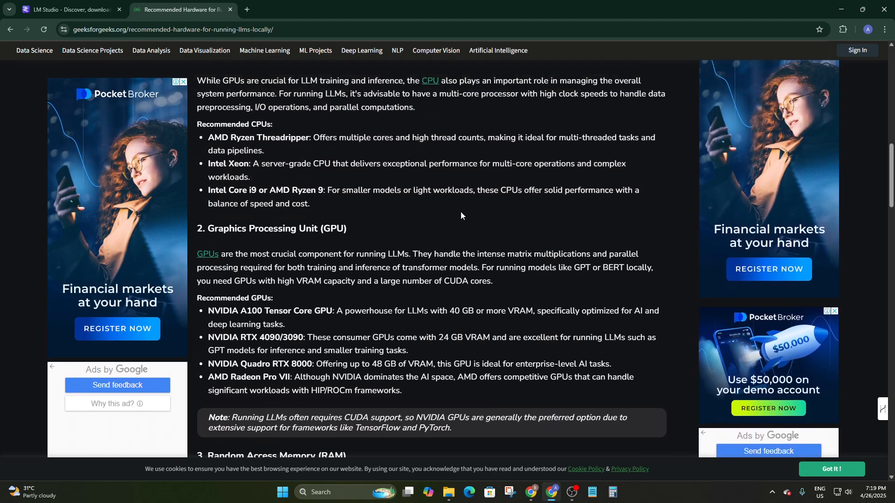
scroll(843, 109, "up", 2)
scroll(815, 231, "down", 2)
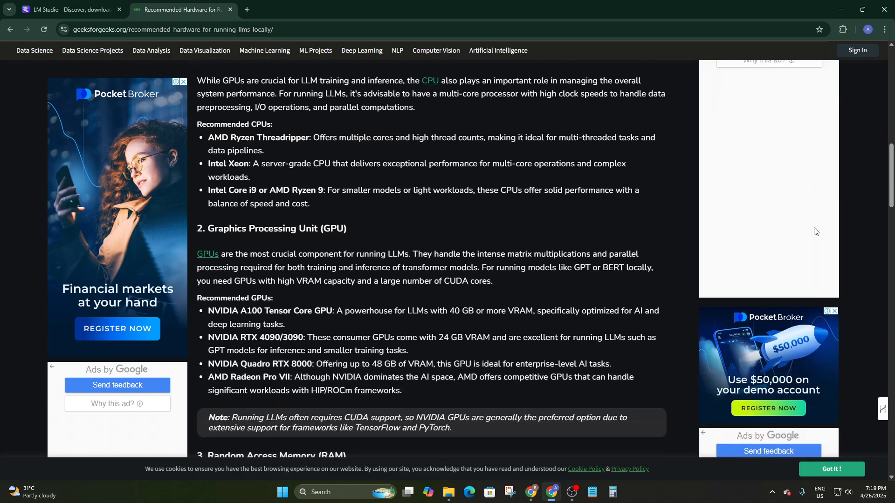
- Dismiss the ads beside the article and read the Graphics Processing Unit (GPU) section, highlighting its heading
left_click(835, 311)
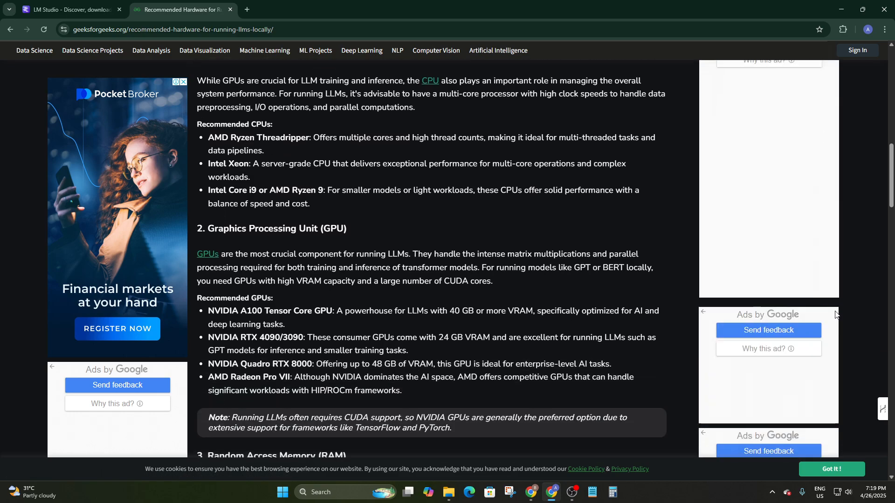
left_click(183, 83)
scroll(233, 191, "down", 1)
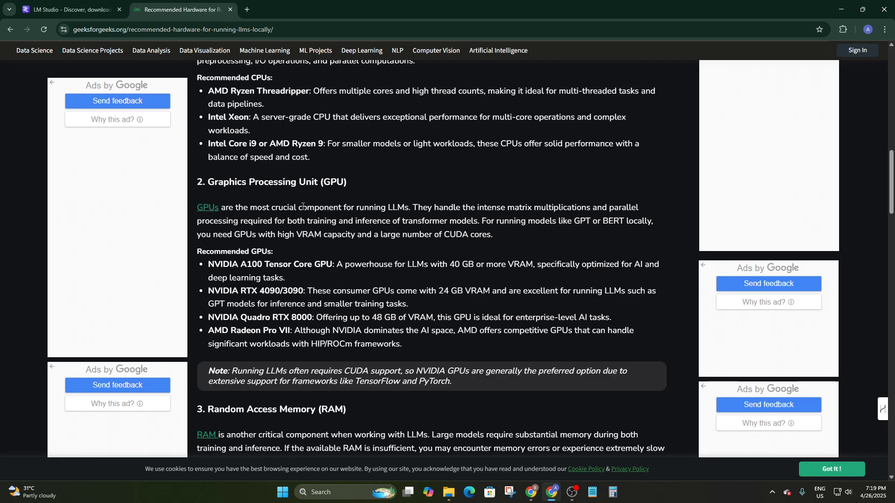
scroll(303, 206, "down", 2)
left_click_drag(207, 96, 381, 94)
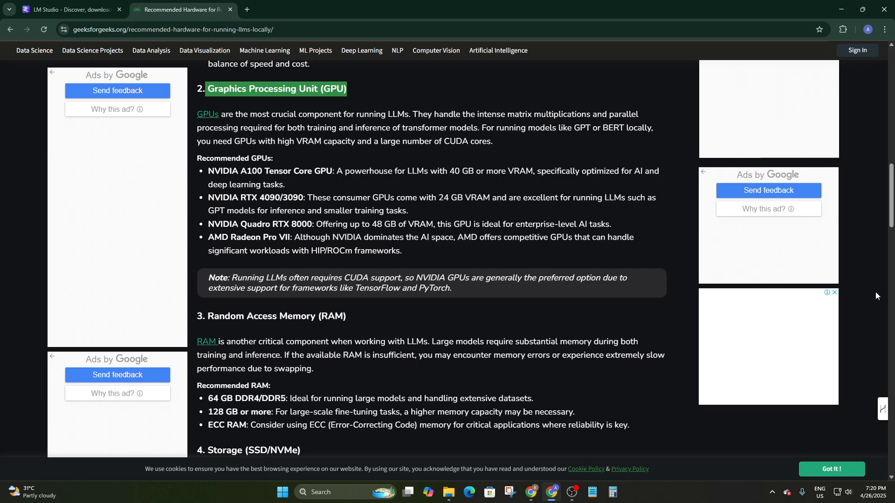
left_click(834, 293)
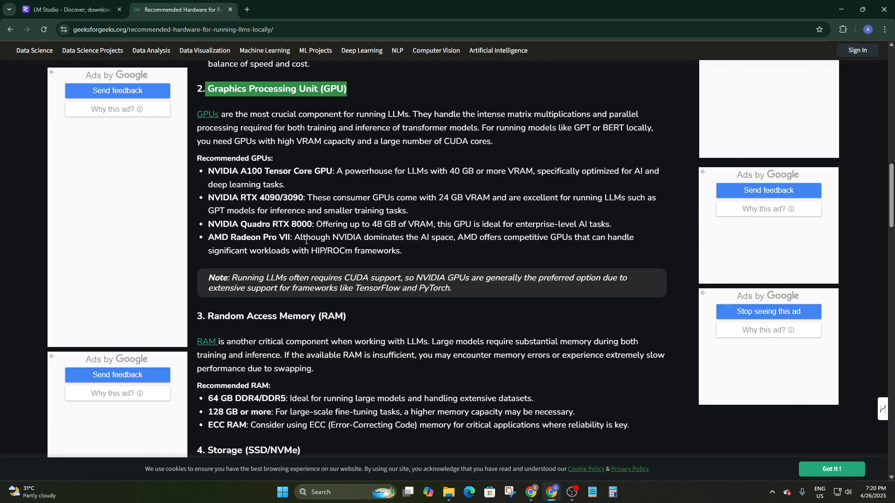
- Read the article's Random Access Memory (RAM) recommendations and dismiss the New Year Deals ad beside the text
scroll(444, 214, "down", 1)
scroll(443, 212, "down", 4)
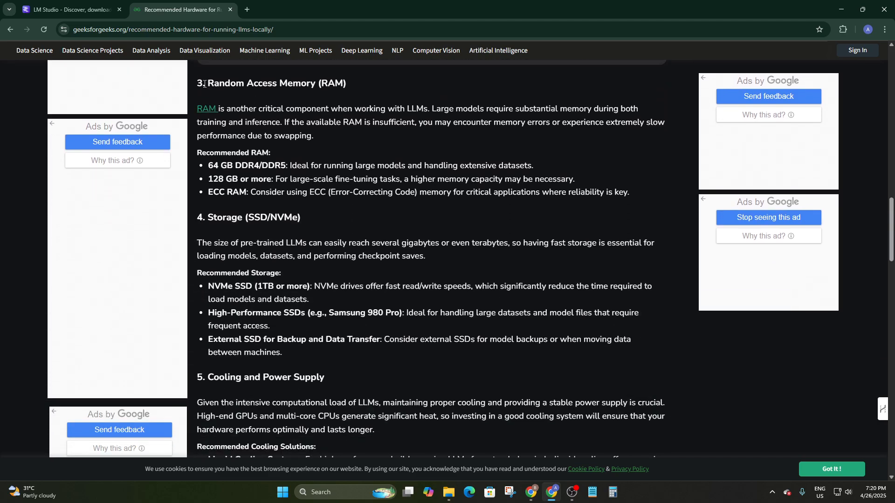
scroll(326, 84, "up", 1)
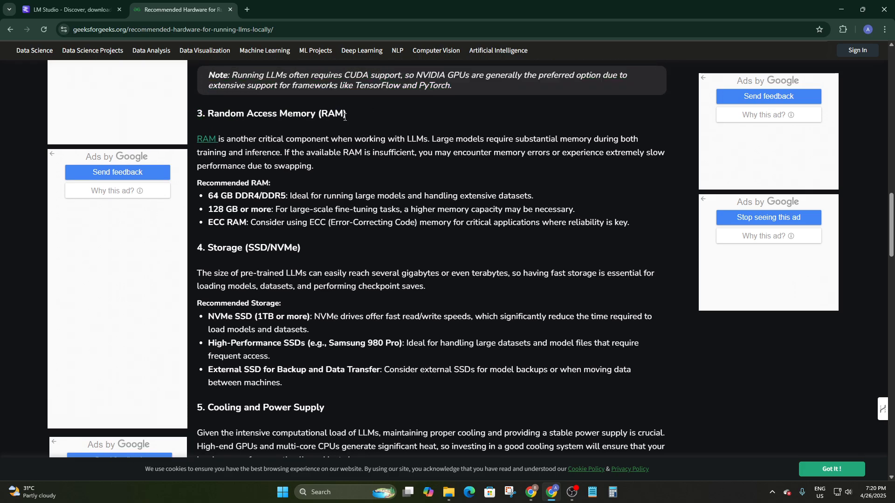
scroll(249, 158, "down", 3)
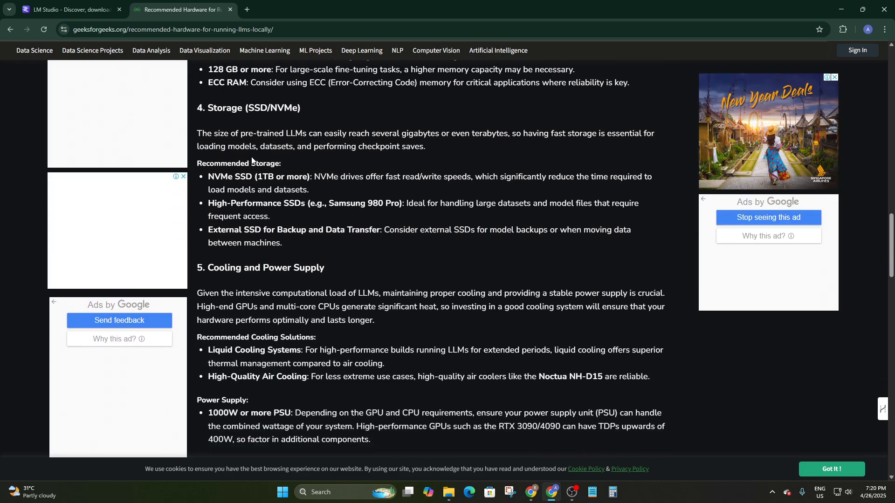
scroll(252, 149, "up", 1)
left_click(834, 76)
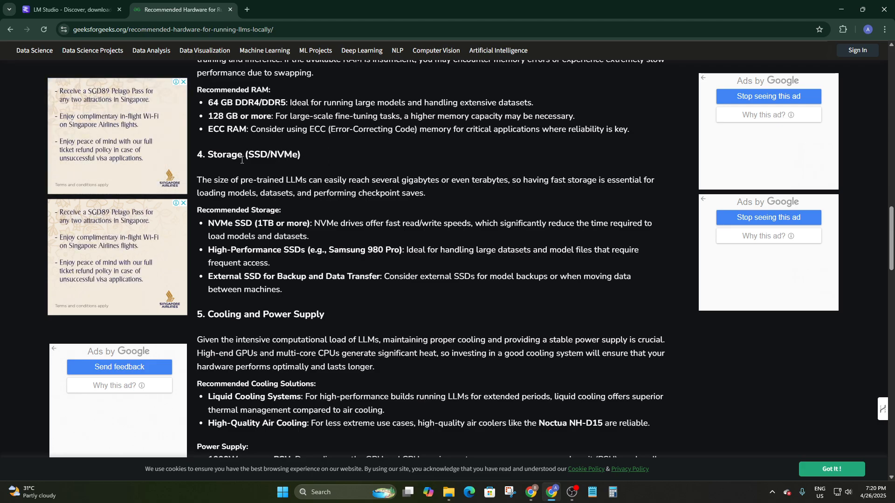
- Read the recommended storage options, highlighting the NVMe SSD (1TB or more) entry, and skim the remaining sections
scroll(244, 180, "down", 1)
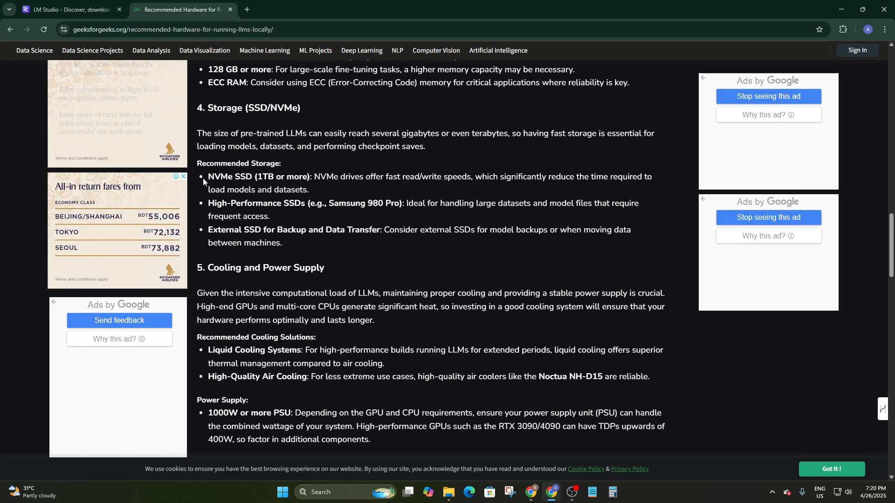
left_click_drag(204, 177, 321, 174)
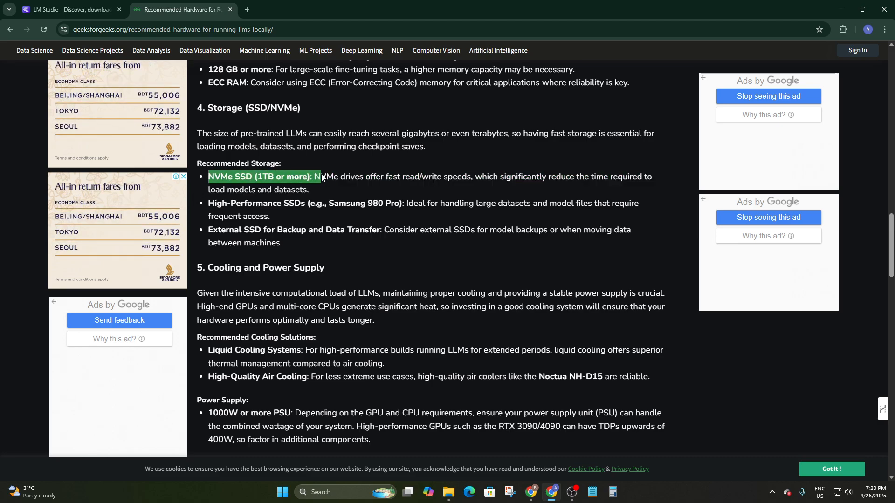
scroll(340, 197, "down", 3)
scroll(308, 93, "down", 3)
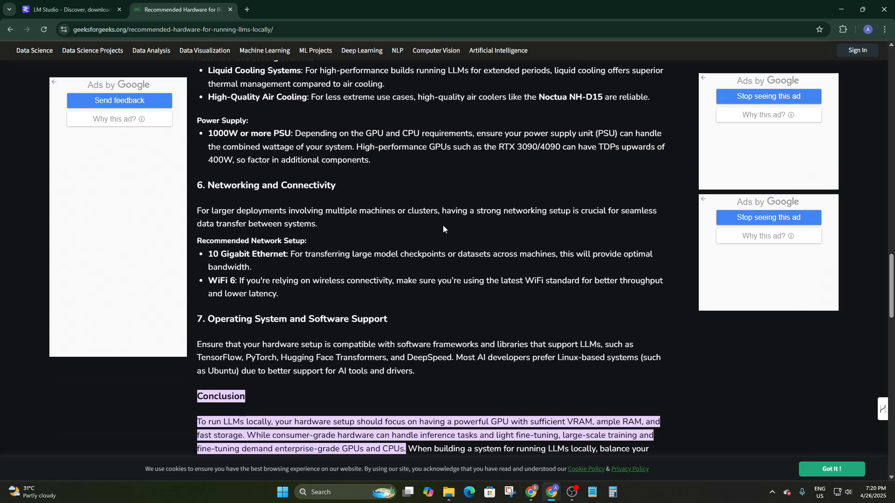
- Read the Cooling and Power Supply section, highlighting its heading, both cooling solutions and the 1000W or more PSU entry
scroll(442, 225, "up", 3)
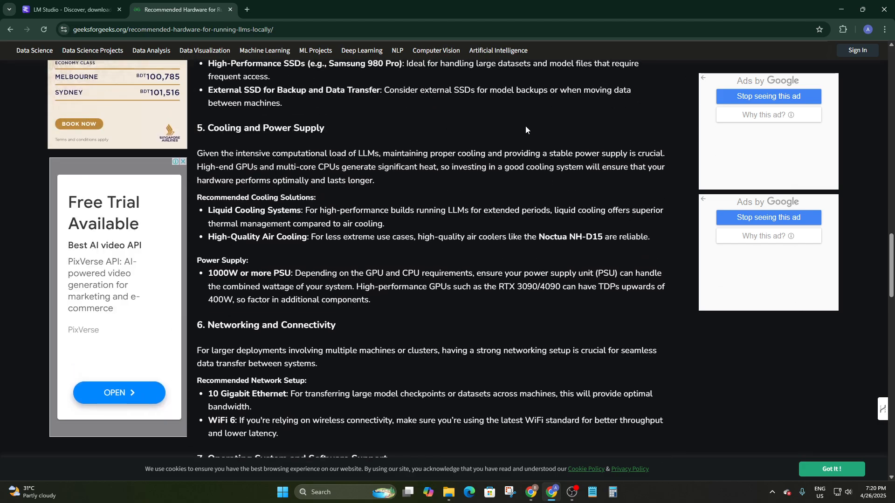
left_click_drag(208, 129, 326, 131)
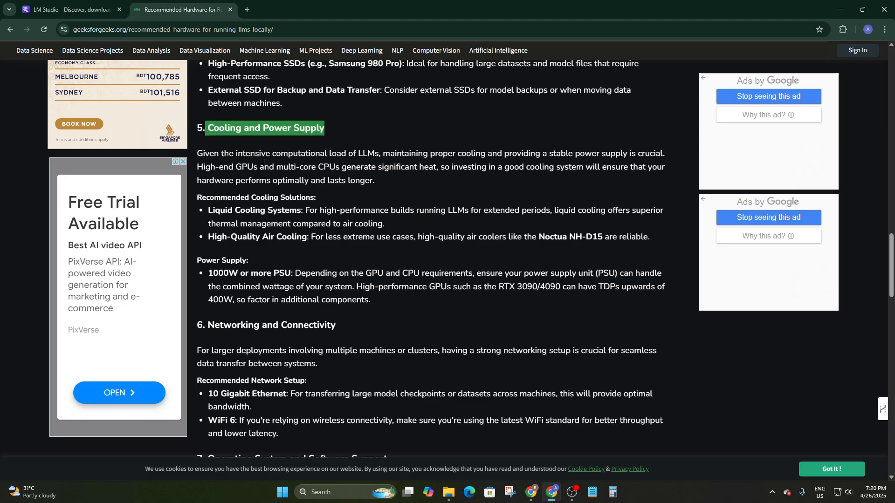
left_click(208, 214)
left_click_drag(208, 214, 306, 213)
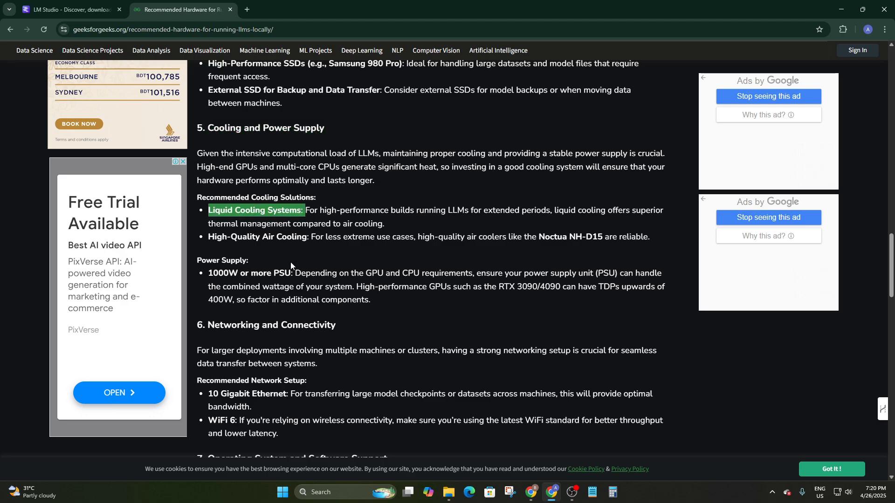
left_click_drag(202, 246, 309, 232)
left_click_drag(214, 272, 291, 274)
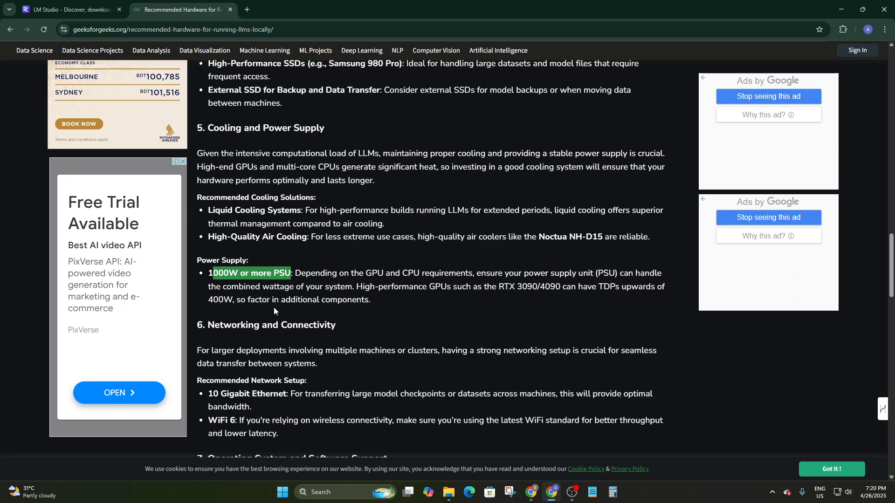
scroll(253, 325, "down", 4)
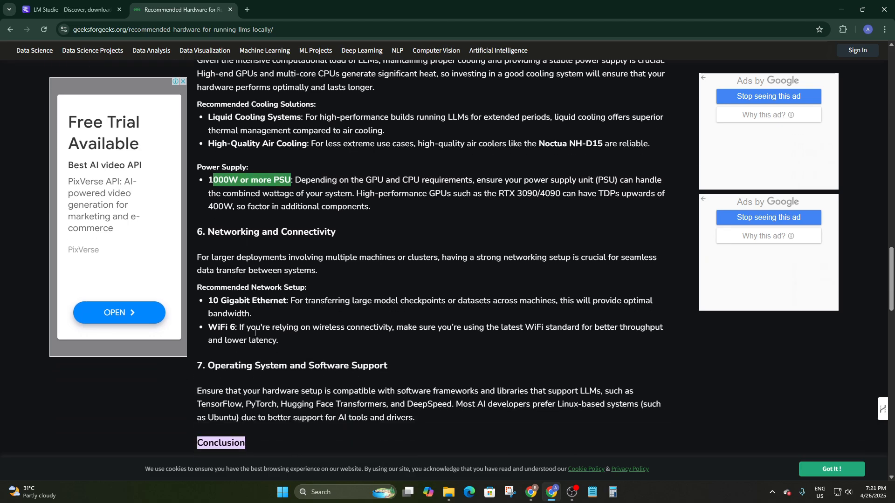
- Read the article's Networking and Connectivity, Operating System and Software Support, and Conclusion sections
right_click(352, 50)
scroll(283, 236, "down", 2)
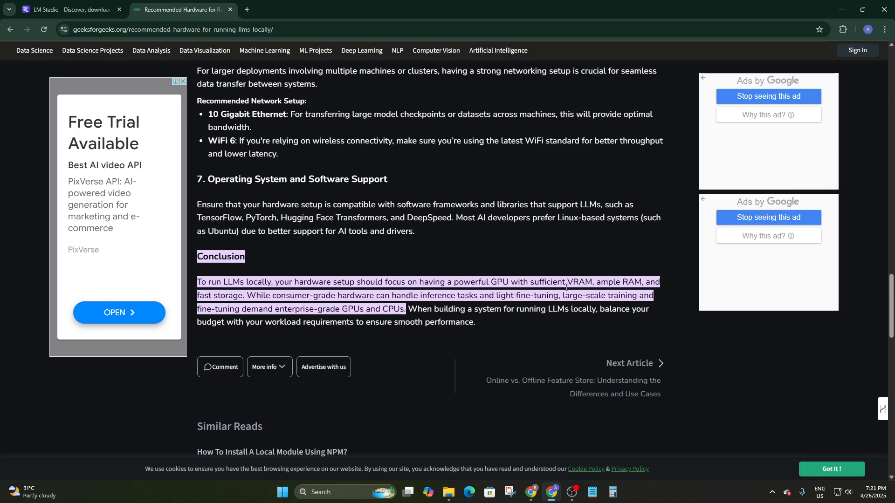
scroll(634, 282, "down", 1)
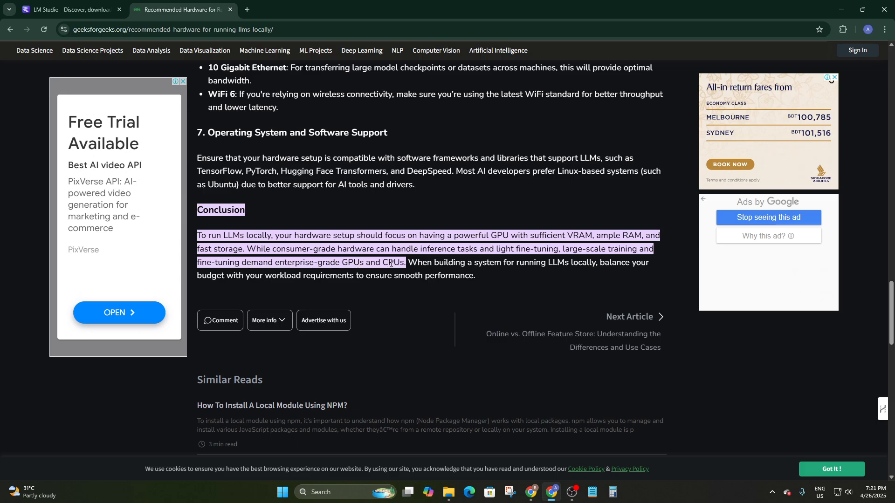
- Return to the LM Studio website and close the recommended hardware article
left_click(56, 10)
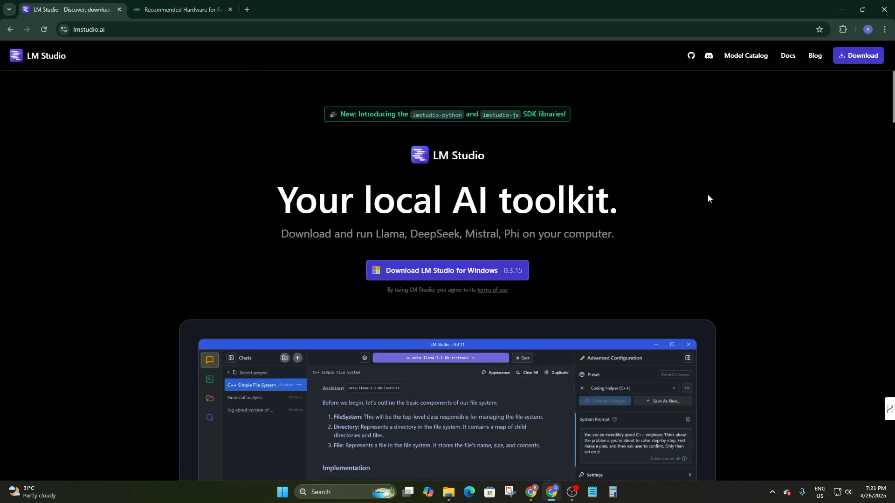
left_click_drag(420, 171, 389, 167)
left_click(322, 175)
left_click(182, 6)
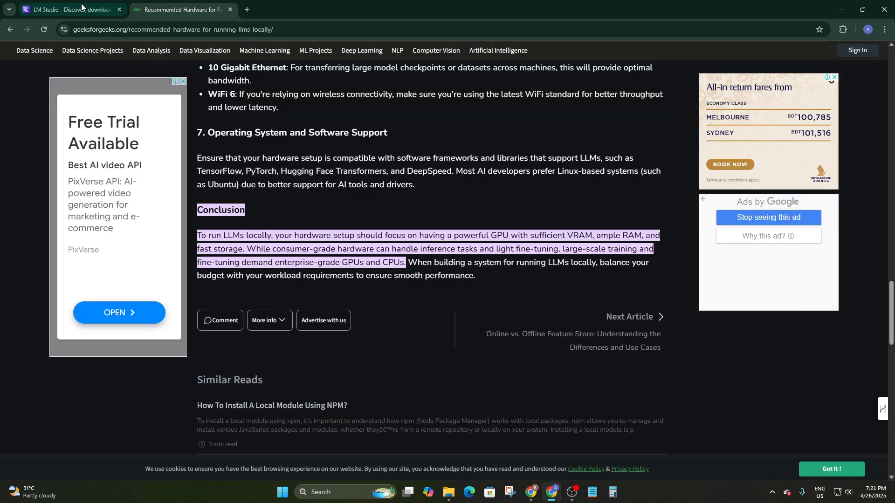
key("ctrl+shift+Tab")
left_click(230, 9)
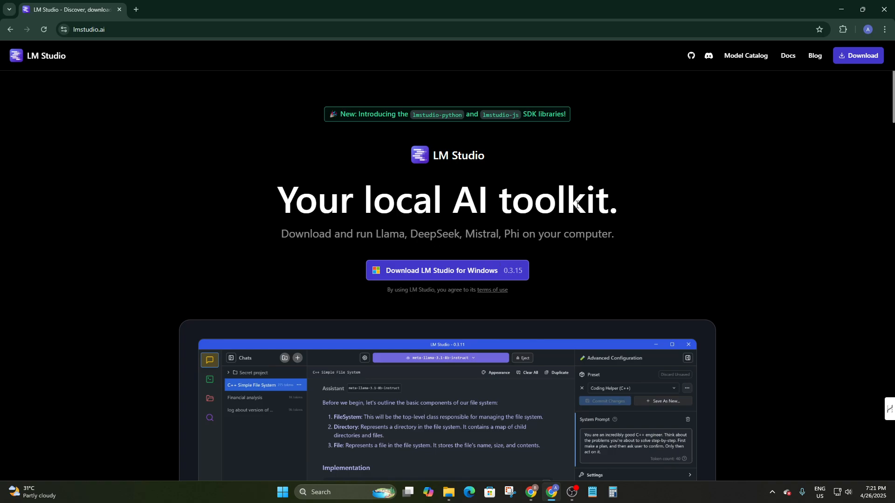
- Look over the LM Studio homepage, including the app preview below the Windows download option
scroll(577, 205, "down", 2)
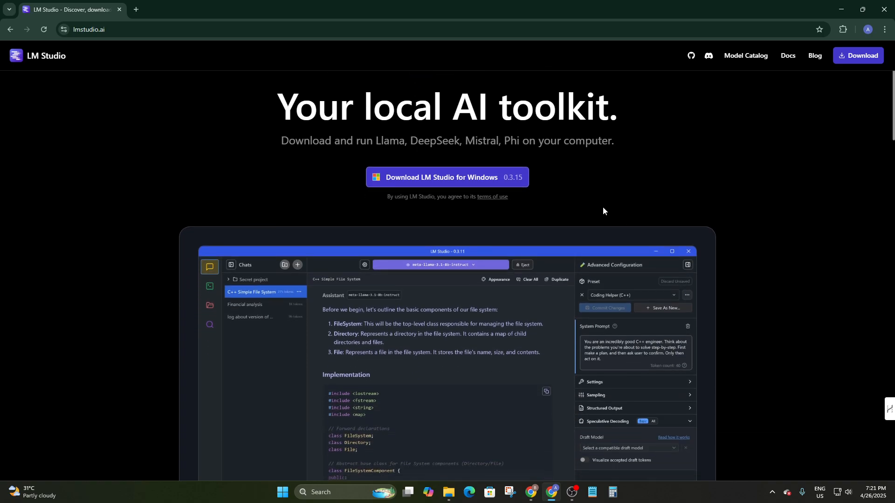
scroll(603, 207, "down", 5)
scroll(488, 222, "up", 7)
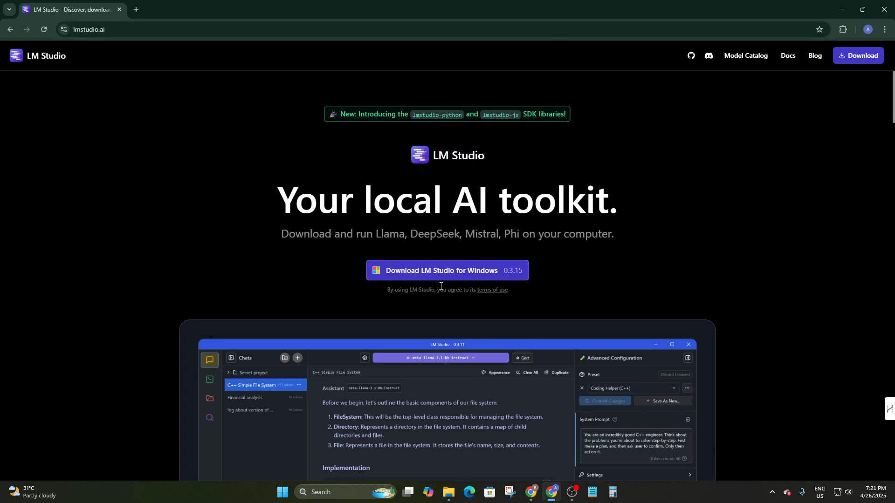
scroll(408, 326, "down", 3)
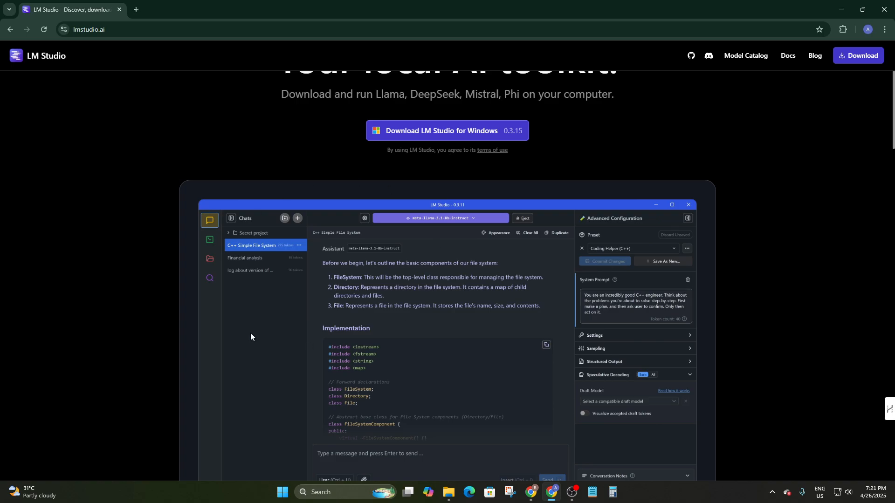
scroll(425, 138, "down", 2)
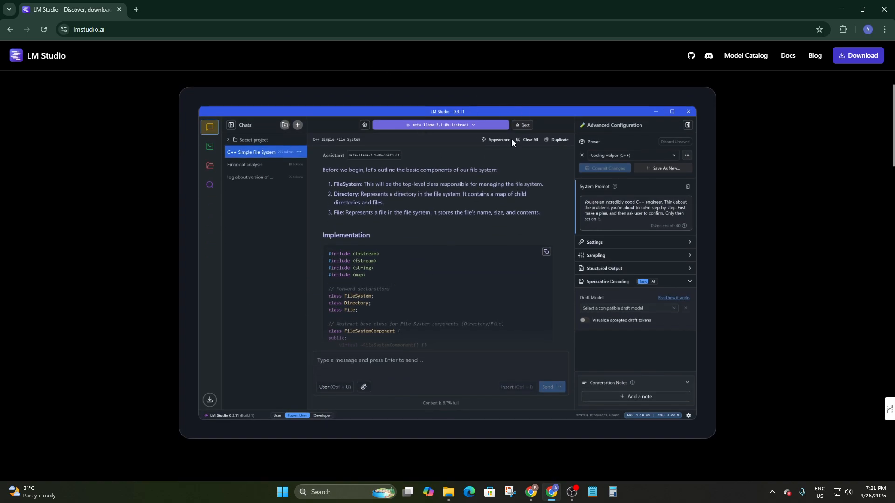
scroll(466, 138, "up", 4)
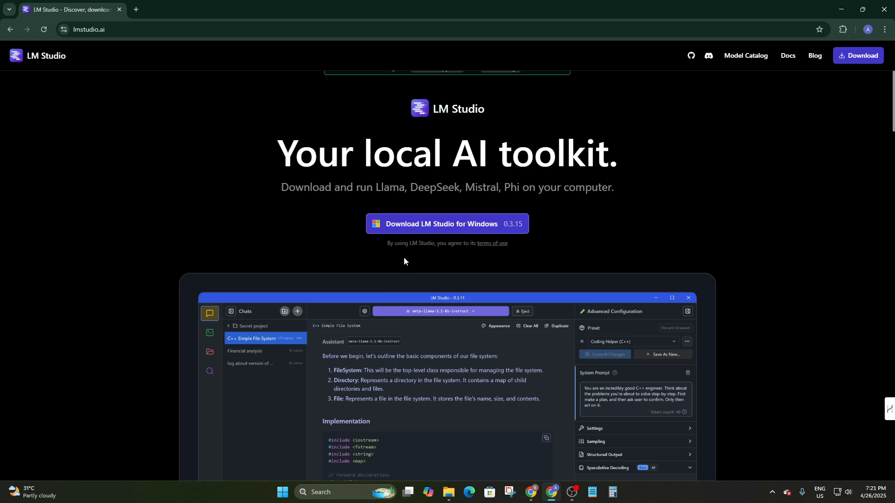
scroll(420, 263, "up", 1)
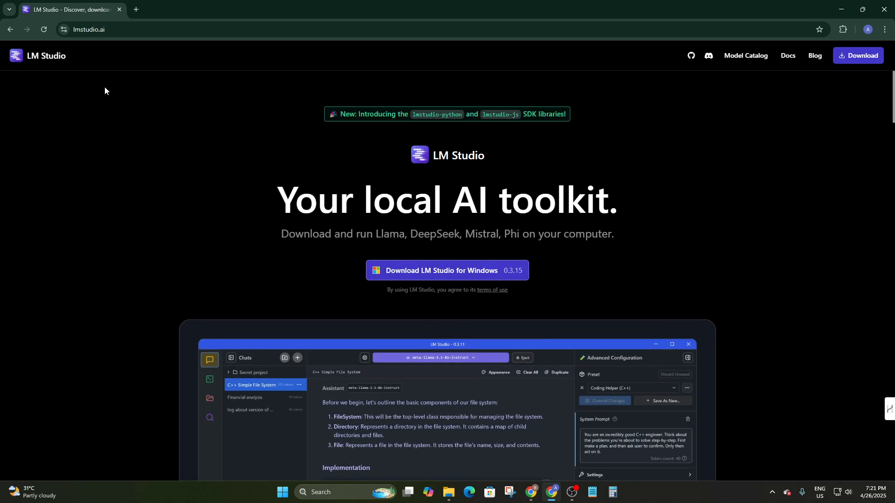
- Download LM Studio for Windows 0.3.15 and follow the installer's progress in the browser's recent download history
left_click(418, 270)
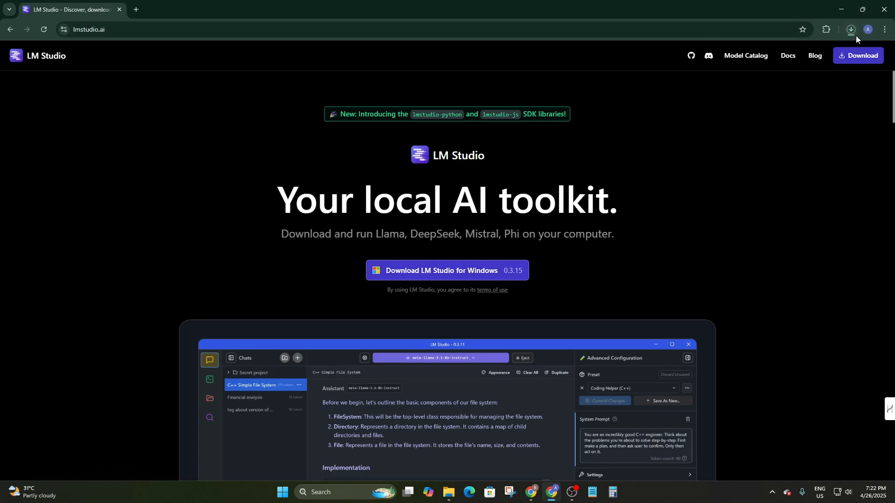
left_click(852, 32)
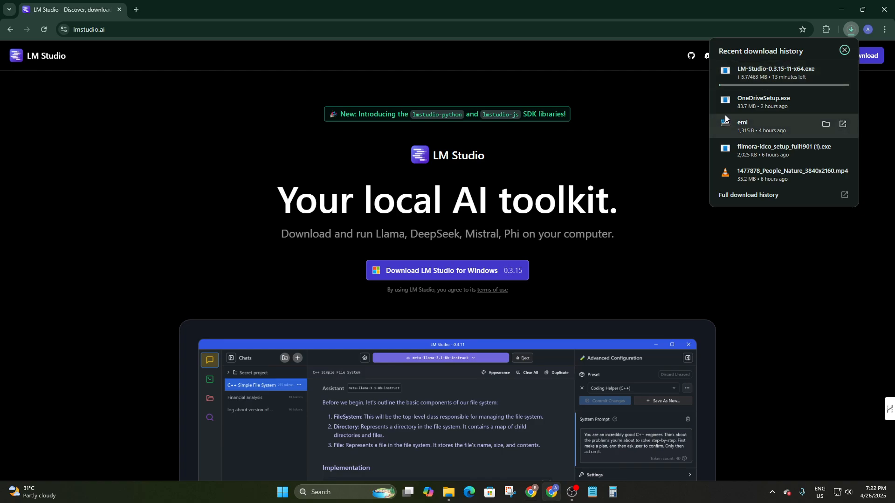
mouse_move(763, 73)
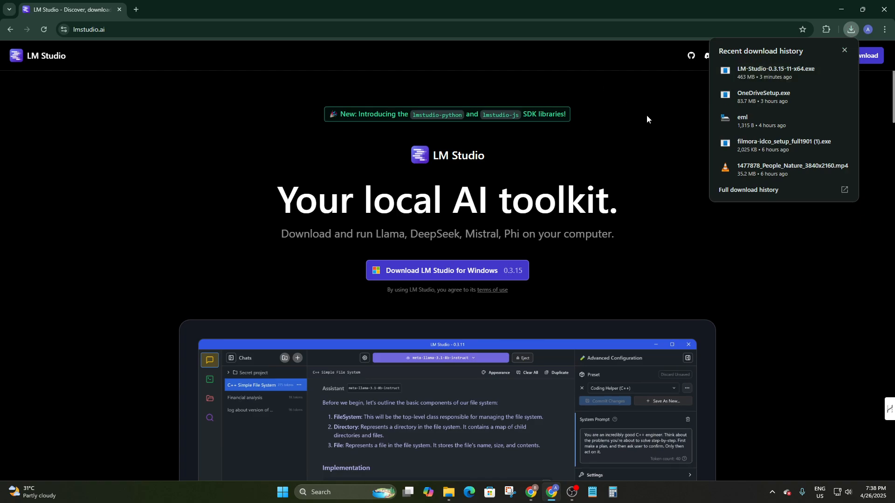
- Run LM-Studio-0.3.15-11-x64.exe, install it only for the current user in the default destination folder, and launch LM Studio on finishing
left_click(793, 72)
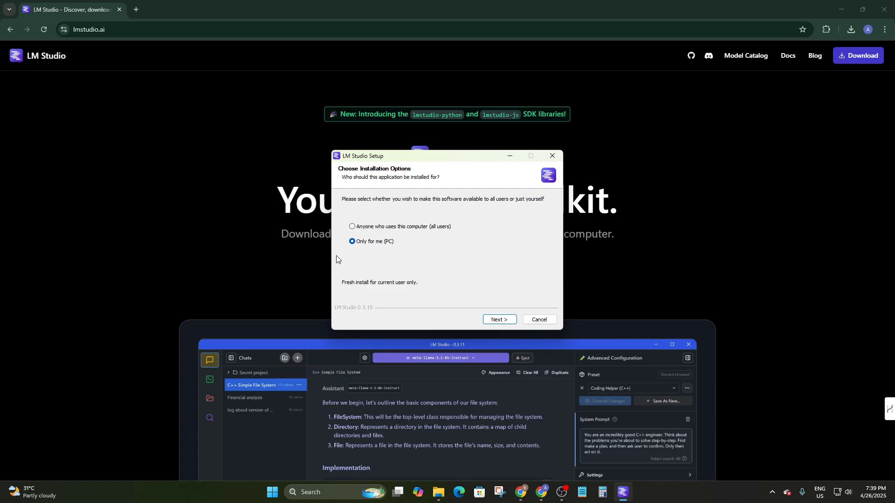
left_click(497, 320)
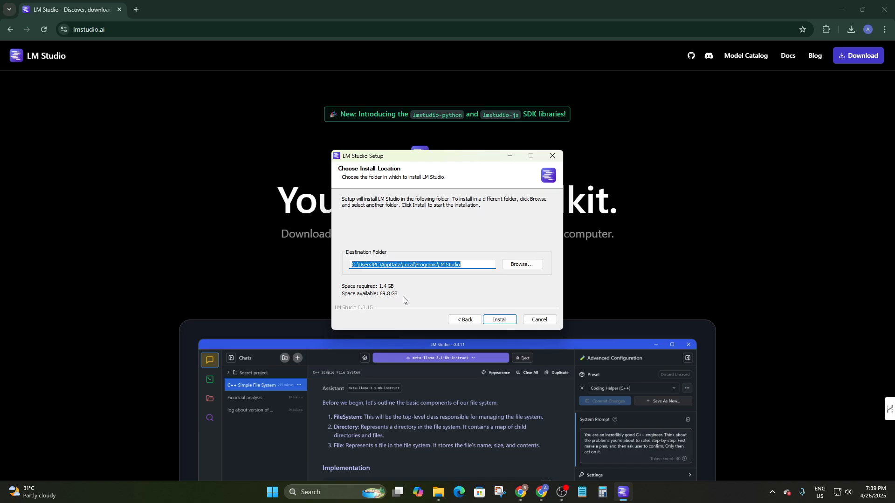
left_click(507, 323)
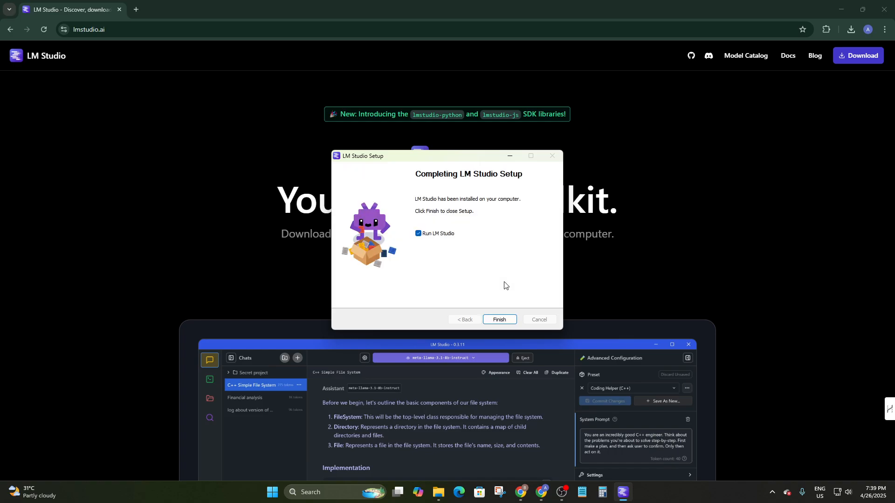
left_click(503, 317)
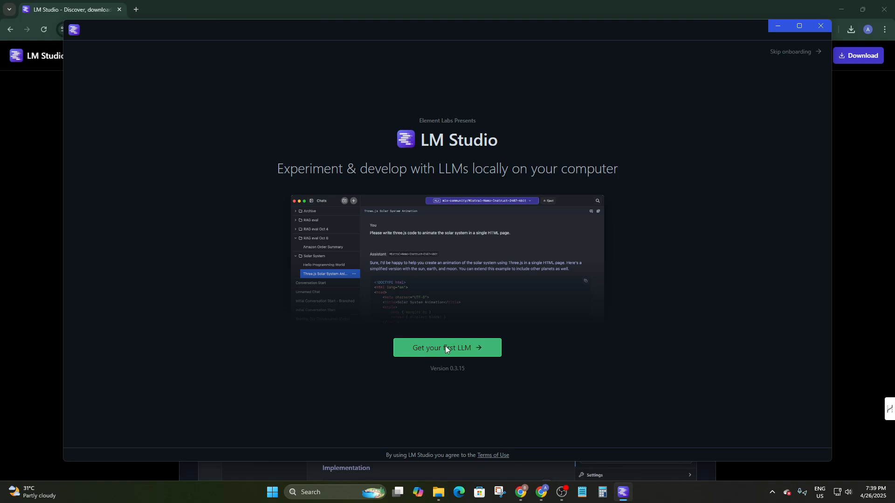
- Start downloading DeepSeek R1 Distilled (Qwen 7B) as the first LLM and enter the app while the download is in progress
left_click(461, 349)
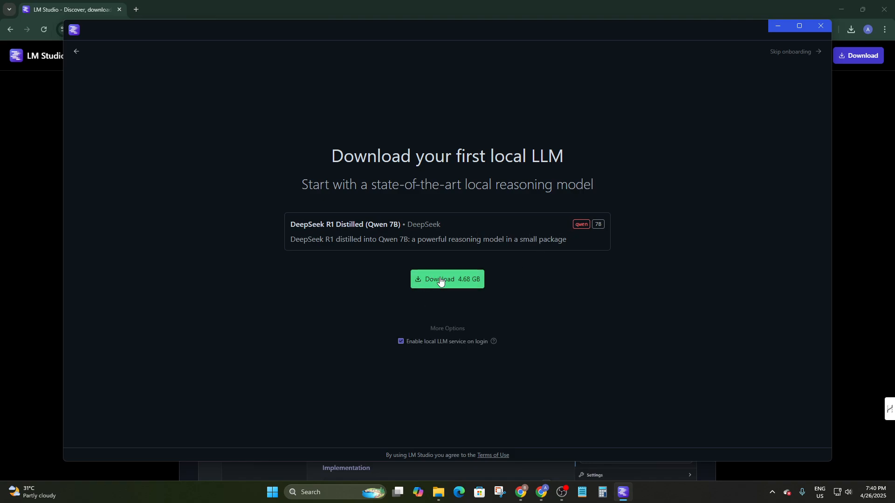
left_click(465, 285)
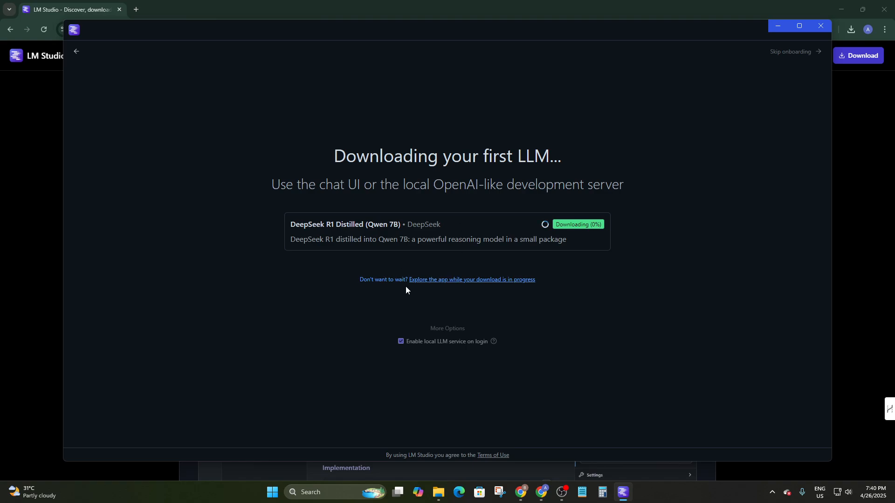
left_click(449, 281)
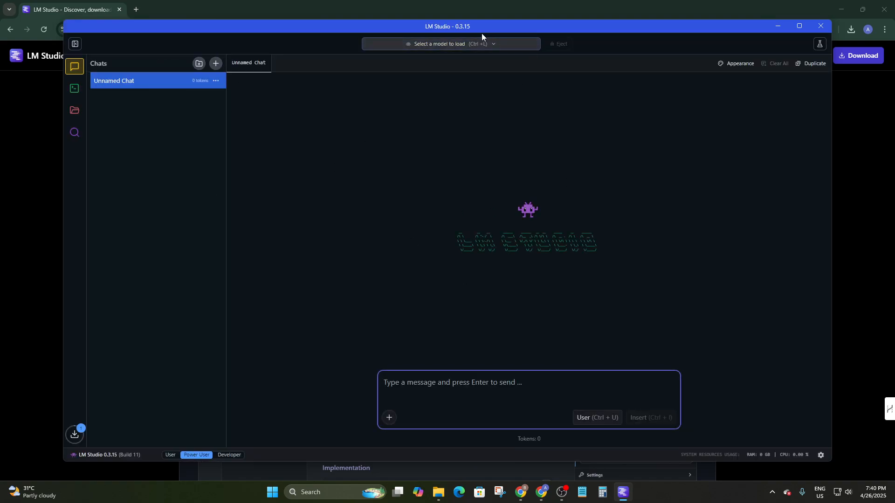
- Check the model loader for available models, then close it without loading or downloading any
left_click(459, 44)
left_click(255, 75)
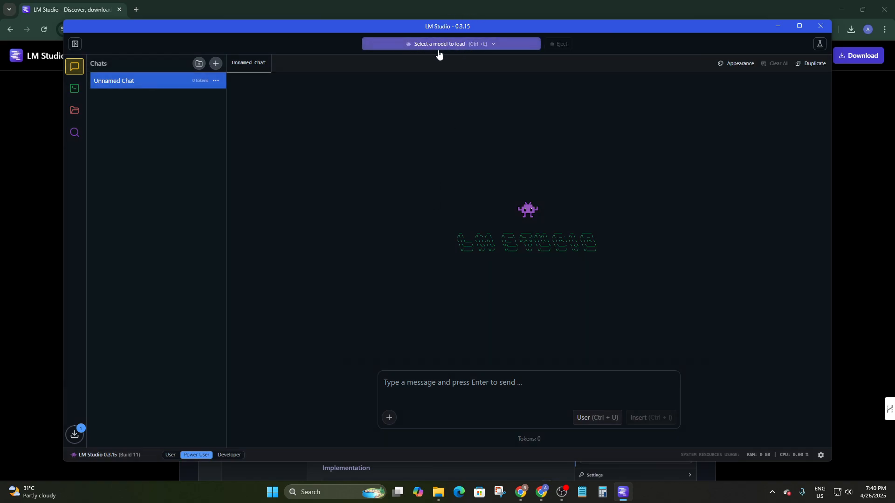
left_click(472, 46)
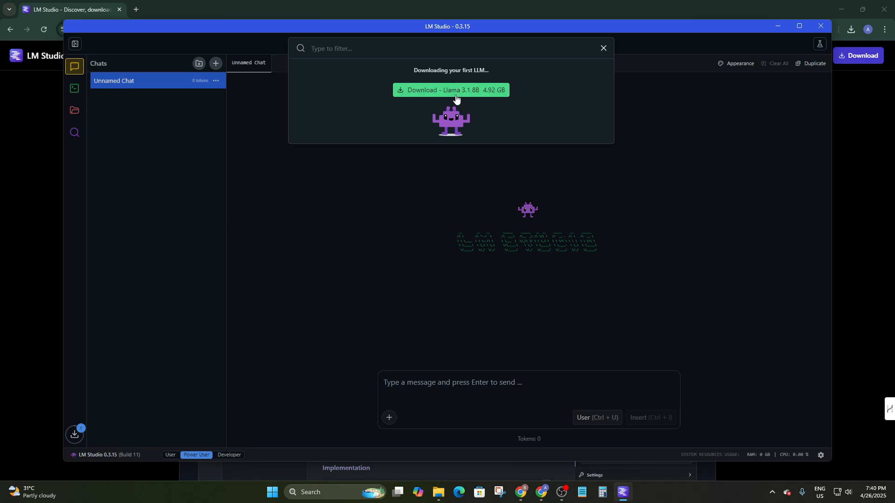
left_click(372, 162)
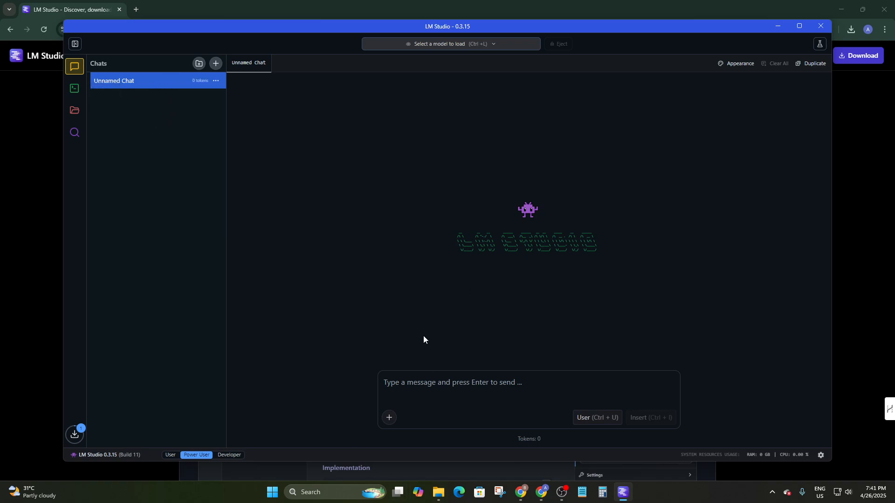
- View the developer server page and the local models page, including its Text Embedding category
left_click(74, 89)
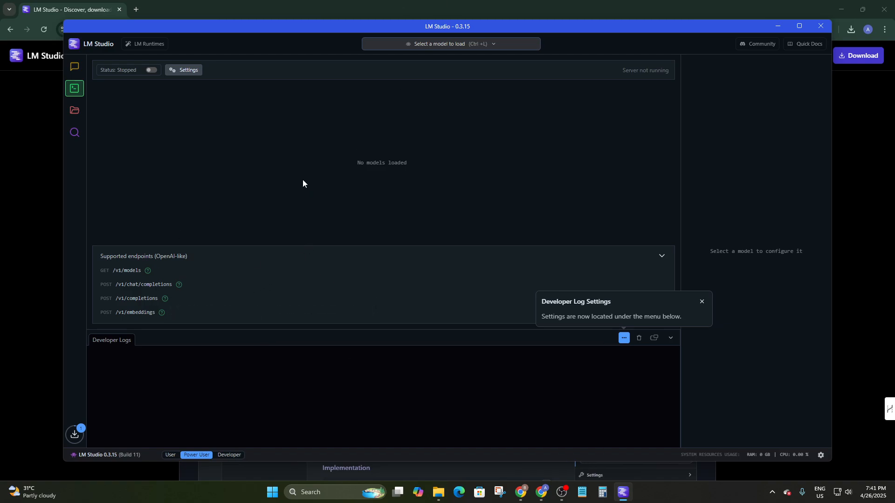
left_click(75, 112)
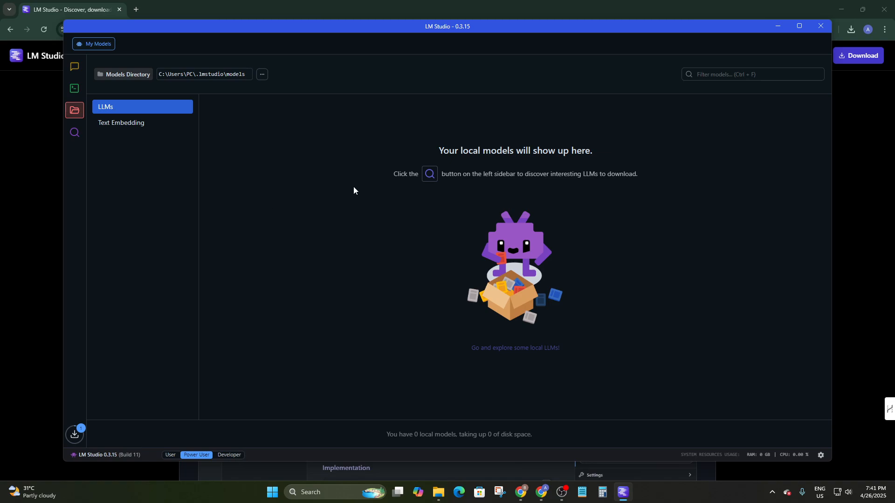
left_click(153, 130)
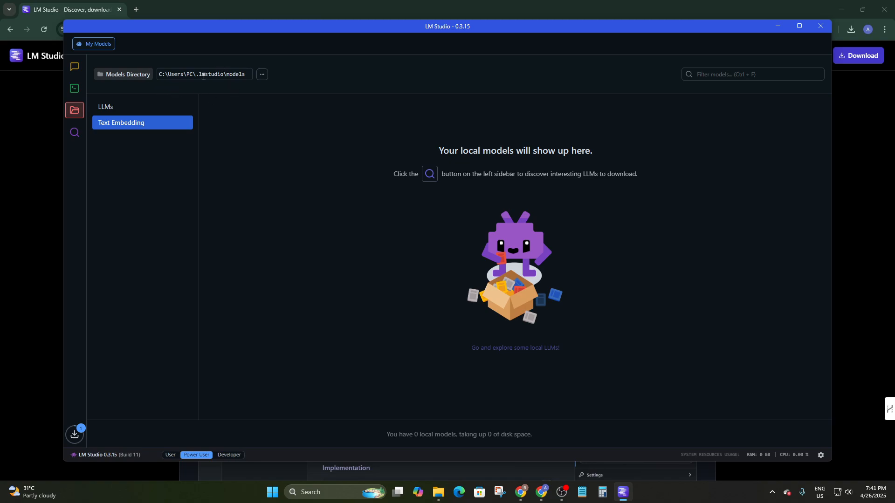
- Browse the staff-picked models in the model search and view the details of Aya 23 8B
left_click(74, 133)
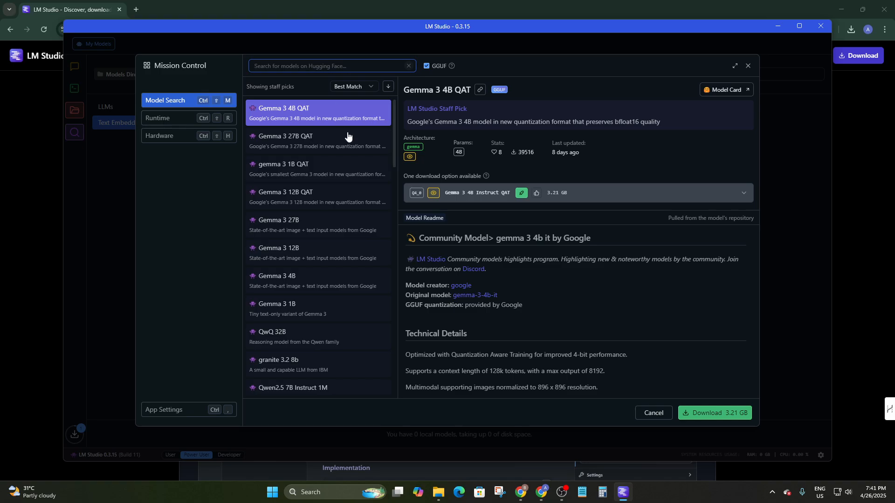
scroll(340, 171, "down", 15)
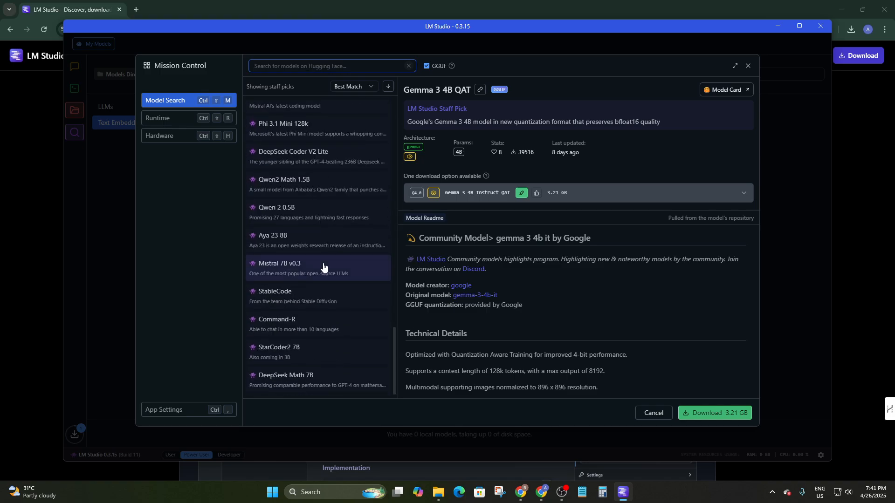
scroll(321, 266, "up", 12)
scroll(300, 297, "up", 4)
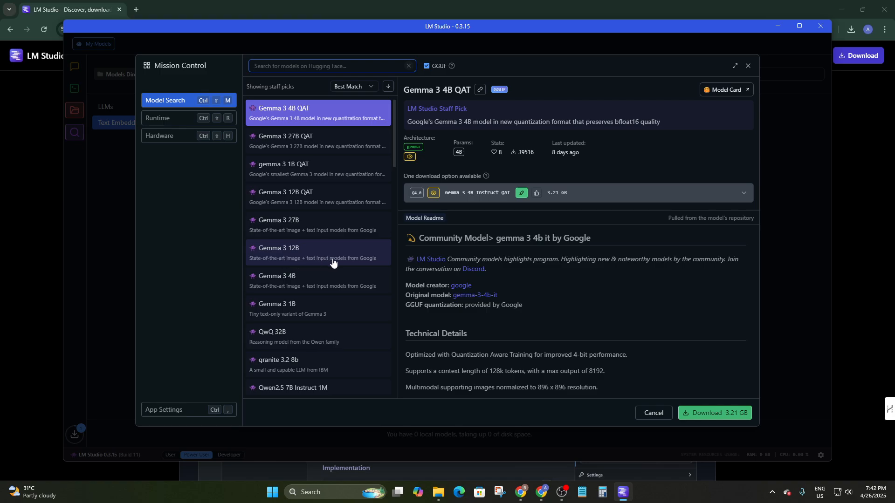
scroll(339, 284, "down", 4)
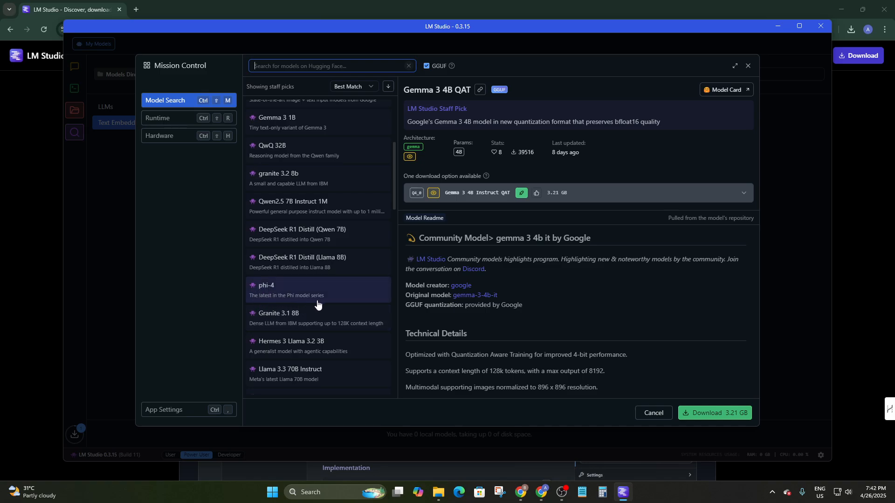
scroll(328, 312, "down", 3)
scroll(328, 315, "down", 4)
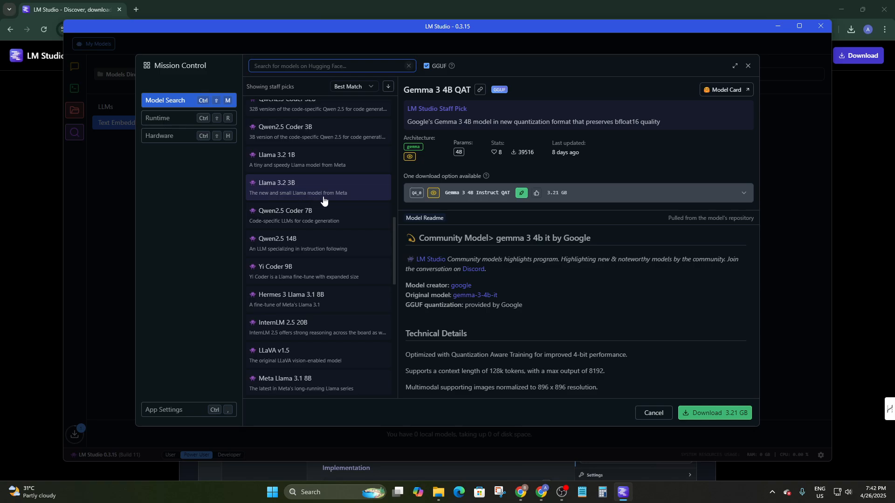
scroll(349, 235, "down", 7)
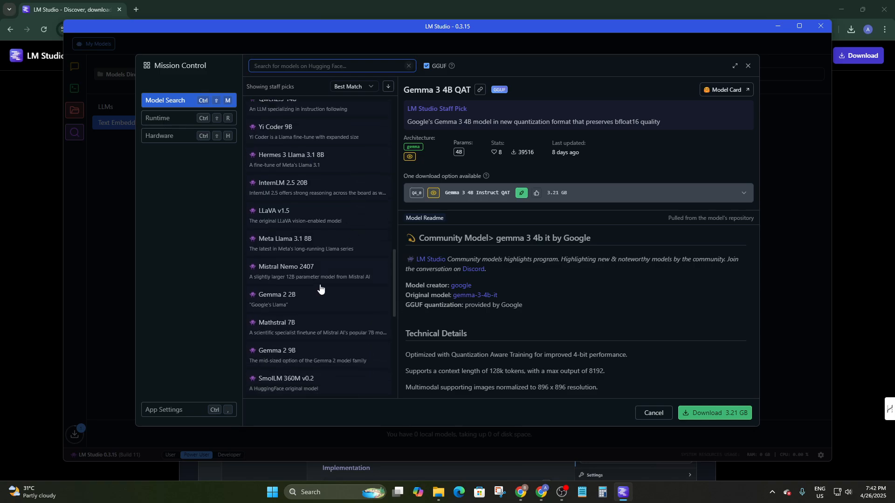
scroll(315, 296, "down", 3)
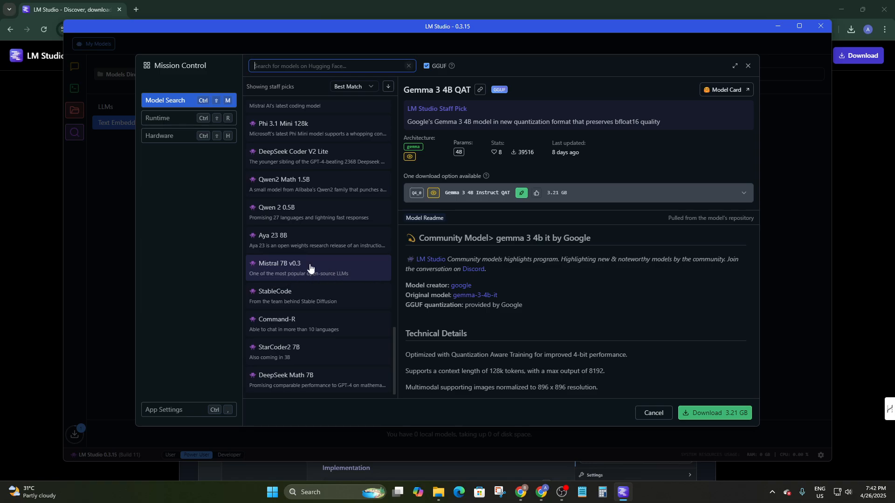
left_click(306, 243)
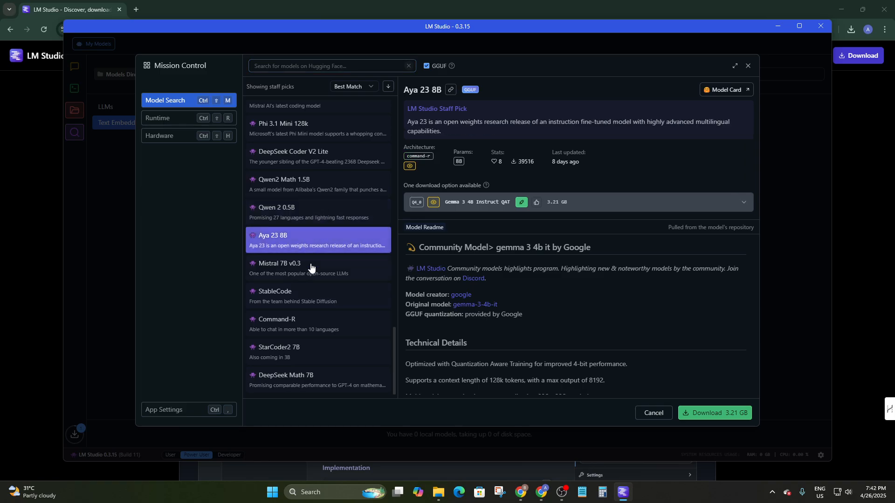
- View the details of other staff-picked models, from Mistral 7B v0.3 and Command-R to Qwen2 Math 1.5B and DeepSeek Coder V2 Lite
left_click(312, 268)
left_click(319, 302)
left_click(328, 329)
left_click(332, 347)
left_click(296, 179)
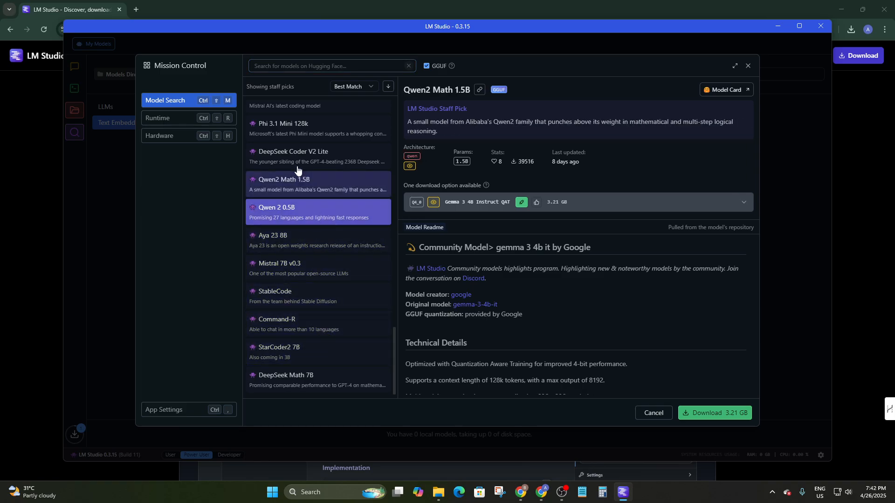
left_click(299, 154)
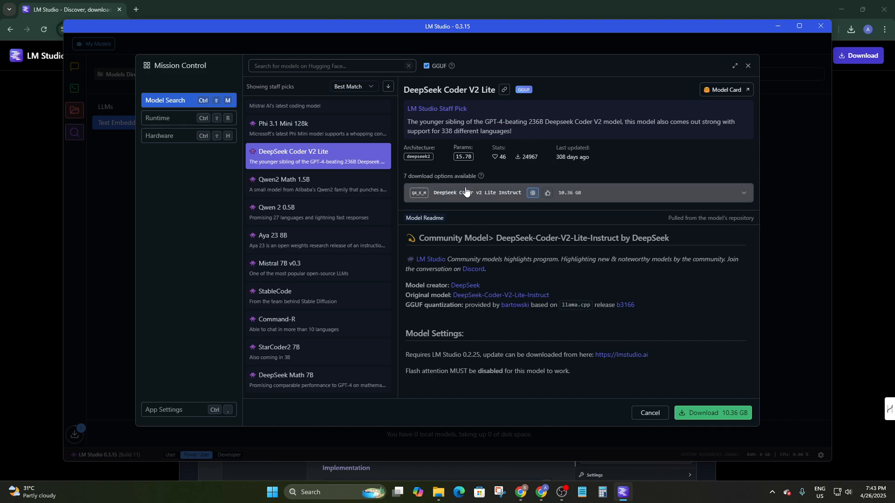
- Look back through the Gemma 3 and DeepSeek R1 staff picks, then close the model search without downloading anything
scroll(311, 186, "up", 5)
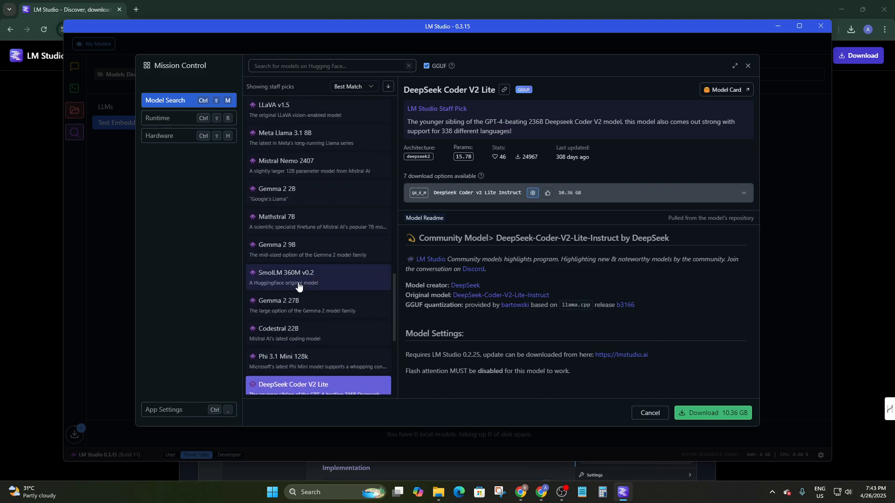
scroll(298, 287, "up", 10)
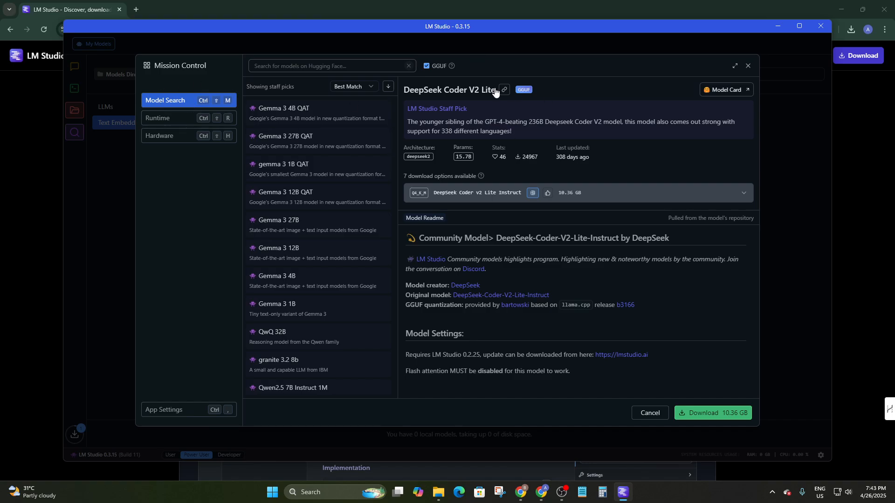
scroll(368, 160, "down", 2)
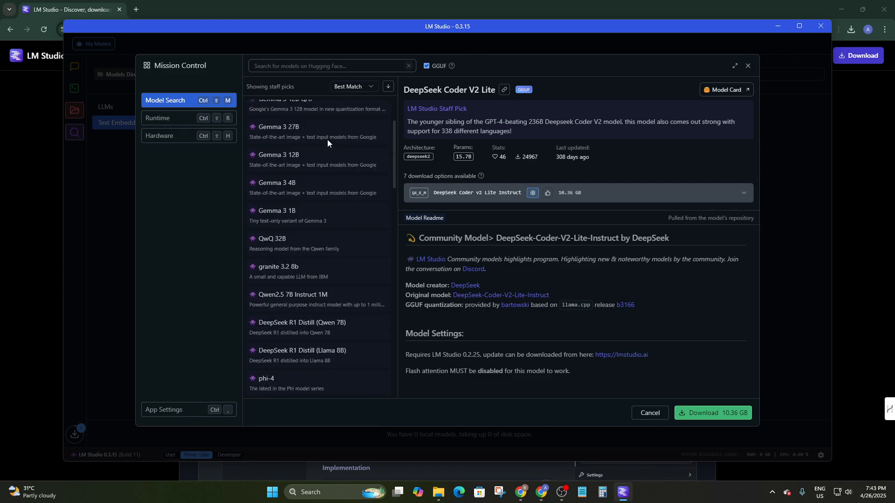
scroll(327, 139, "up", 2)
left_click(747, 66)
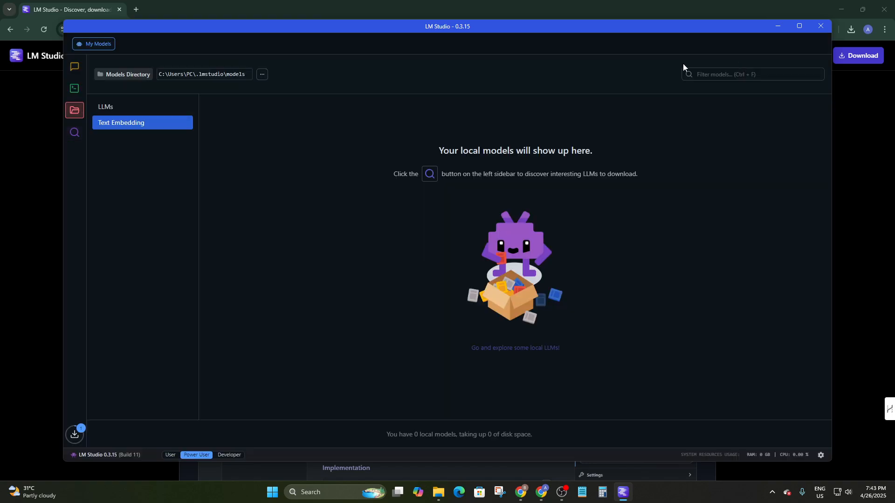
- Open the chats page and start downloading Llama 3.1 8B from the model loader
left_click(74, 66)
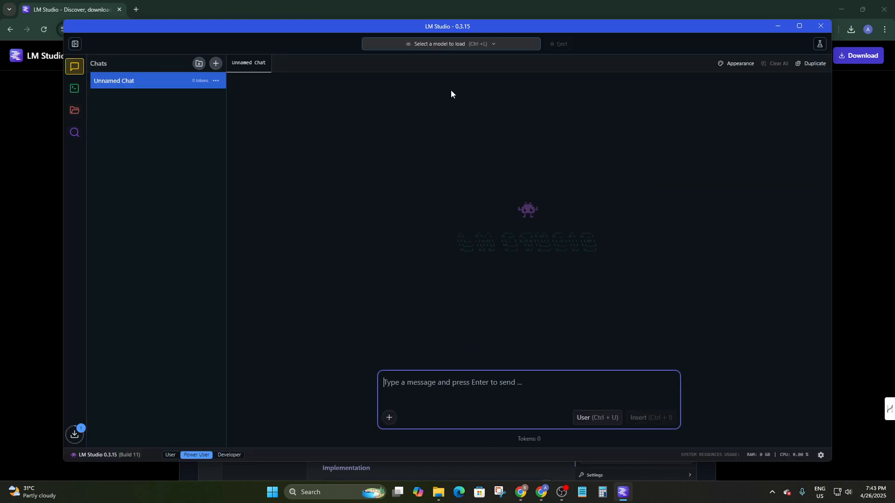
left_click(451, 44)
left_click(507, 163)
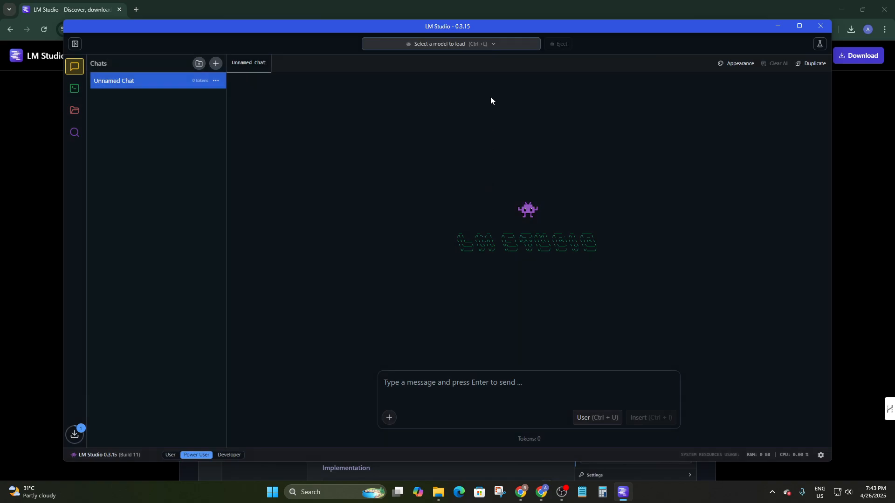
left_click(463, 42)
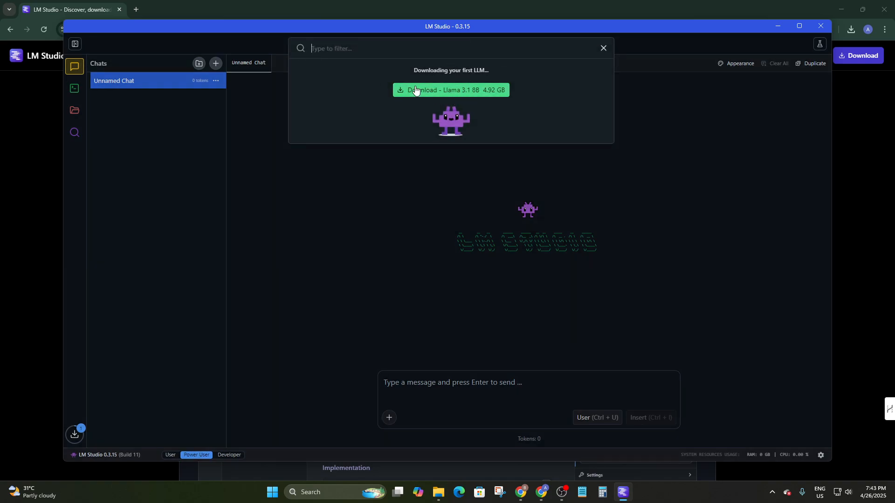
left_click(430, 93)
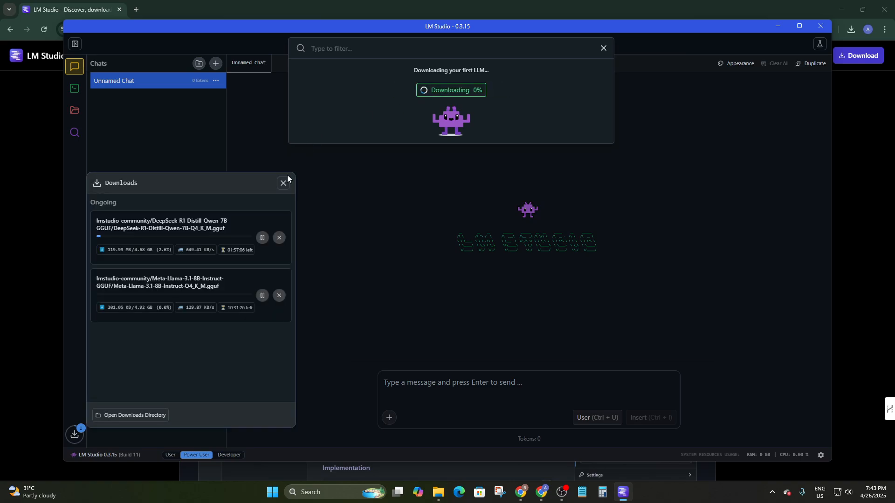
- Pause the Meta Llama 3.1 8B Instruct download and review the ongoing downloads list before closing it
left_click(257, 299)
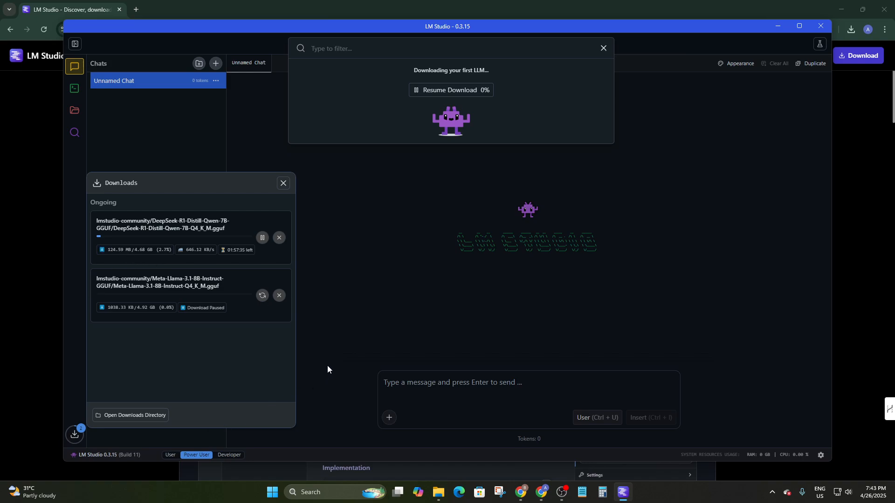
left_click(283, 184)
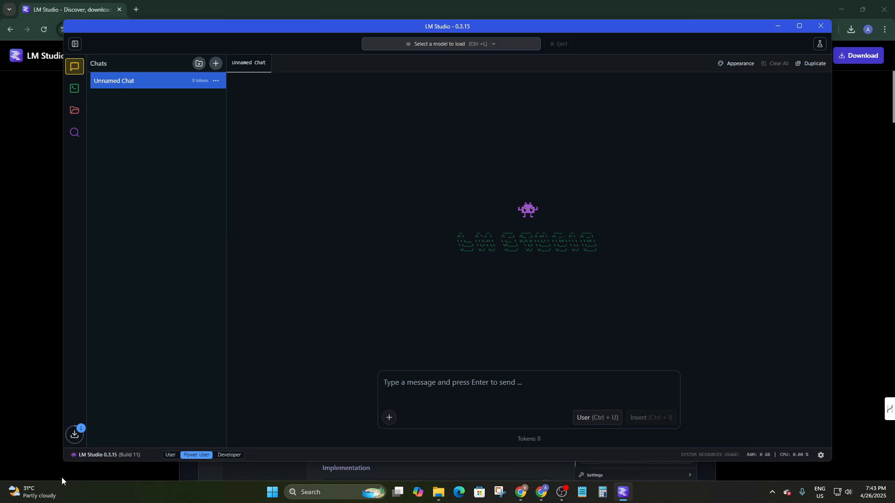
left_click(74, 434)
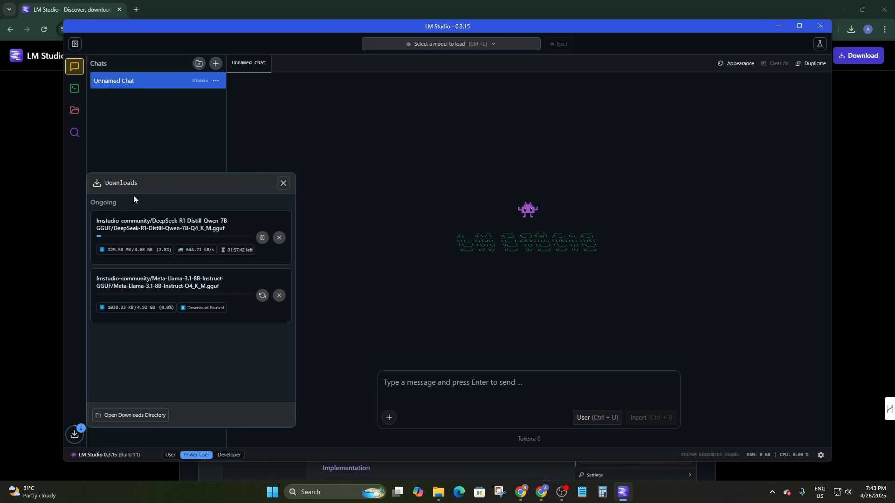
left_click(284, 183)
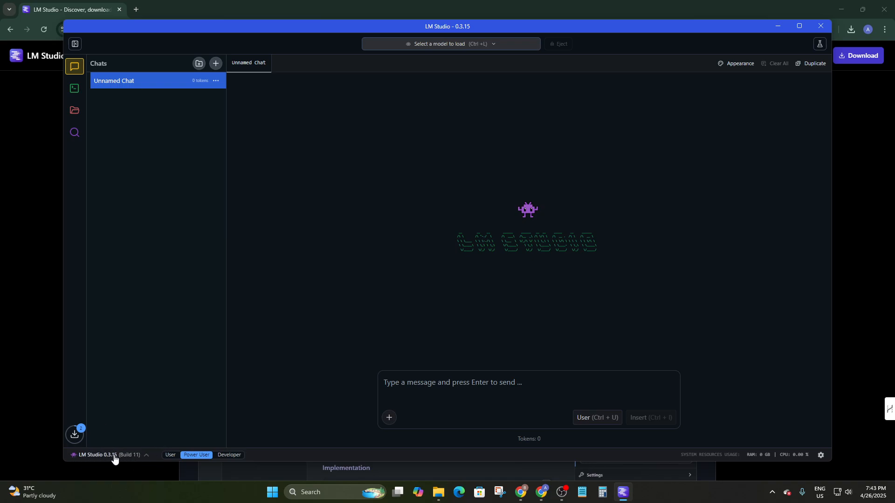
- Try the User and Power User interface modes, then set the interface mode to Developer
left_click(171, 456)
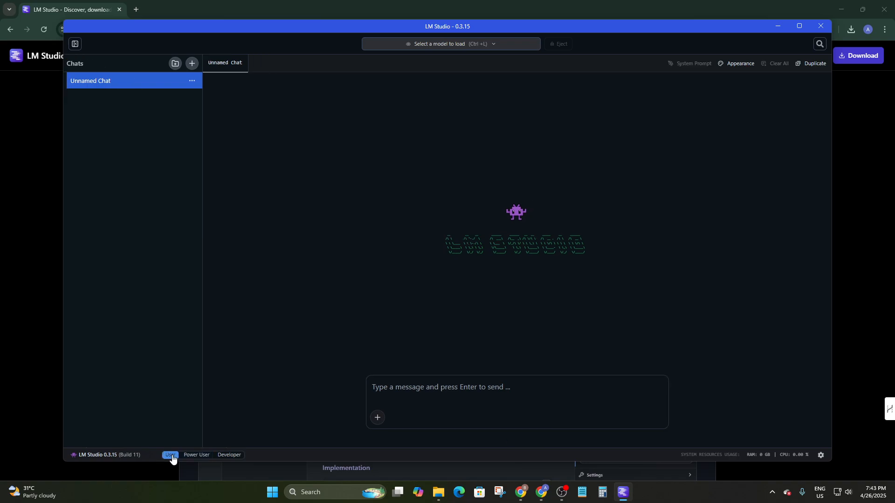
left_click(187, 455)
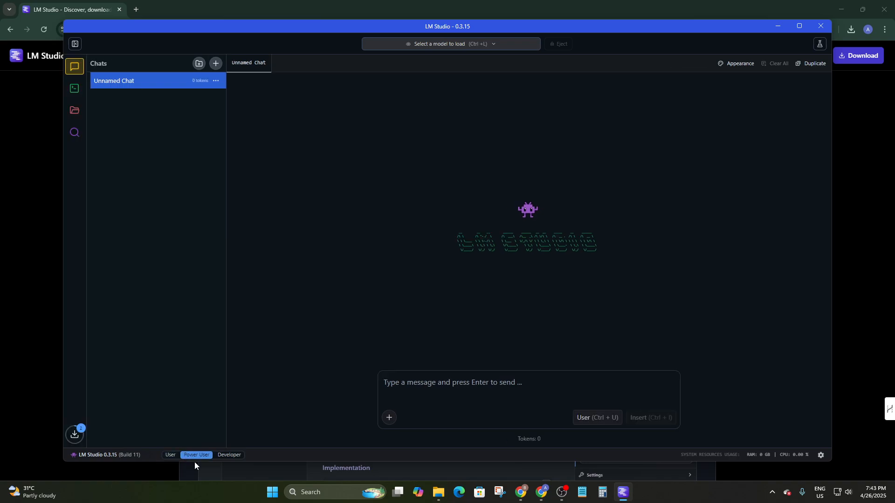
left_click(229, 456)
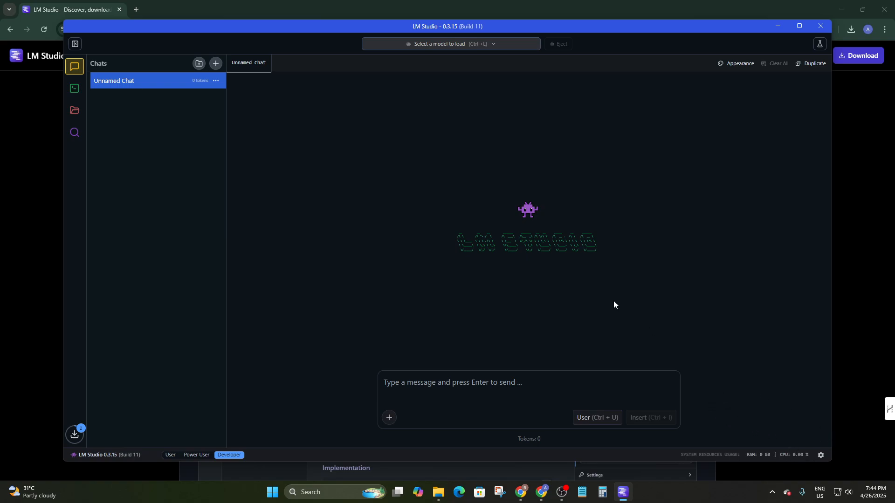
- Open the app settings and examine the App Update and Language sections, leaving the language on English
left_click(821, 455)
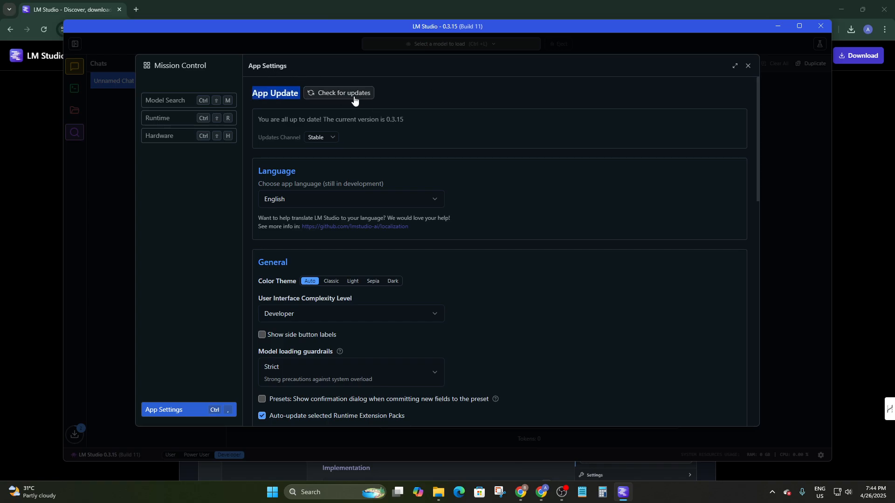
left_click(423, 89)
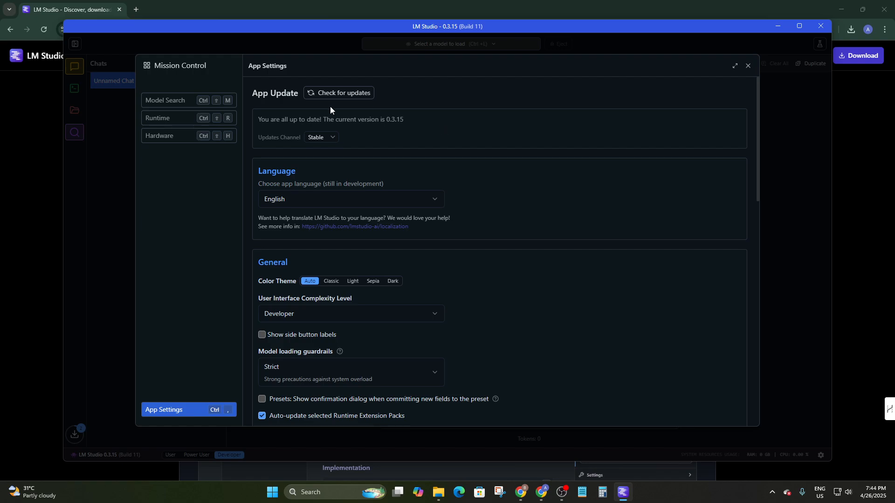
left_click(418, 119)
scroll(280, 140, "down", 2)
scroll(270, 112, "up", 1)
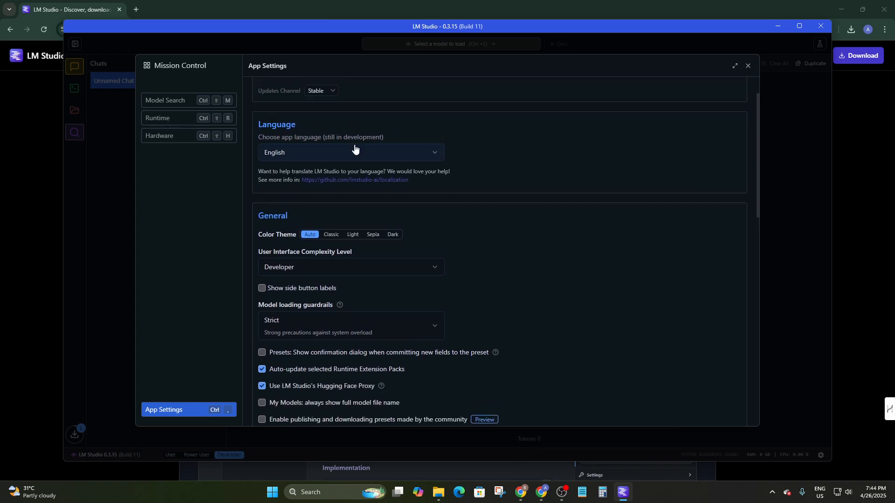
left_click(332, 153)
left_click(507, 152)
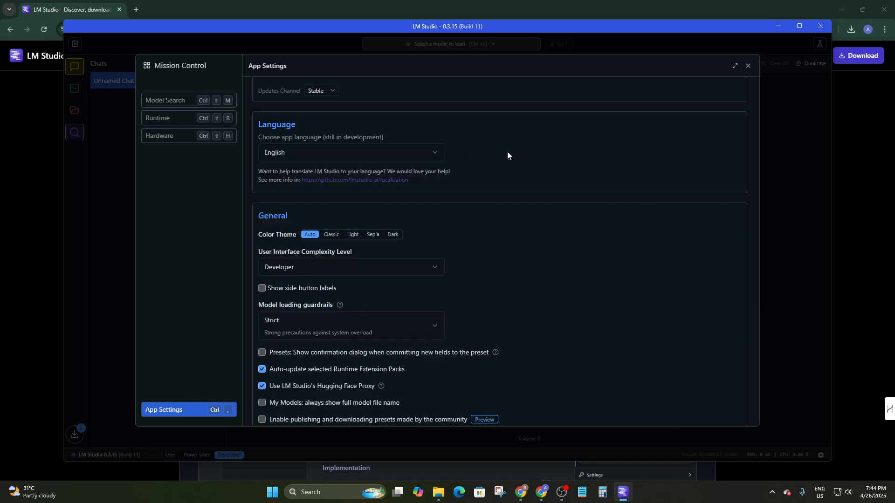
- Examine the General settings, including the color themes and the user interface complexity levels, keeping Developer selected
scroll(373, 191, "down", 2)
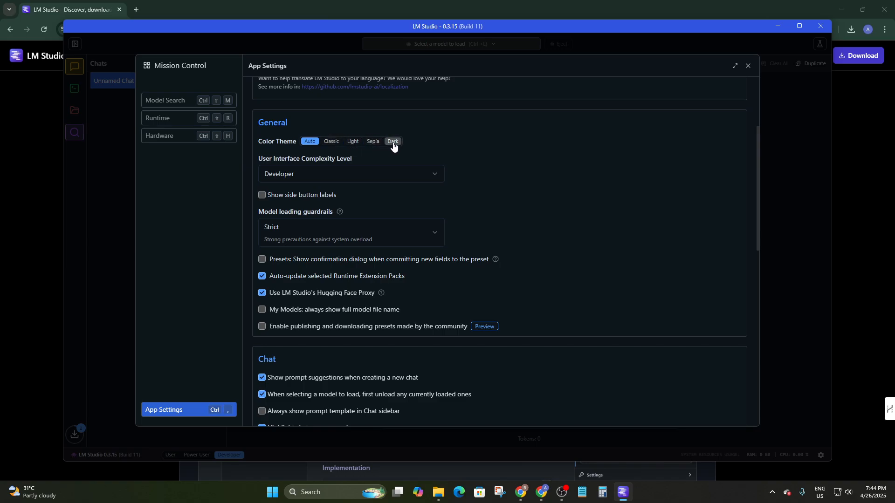
scroll(371, 168, "down", 1)
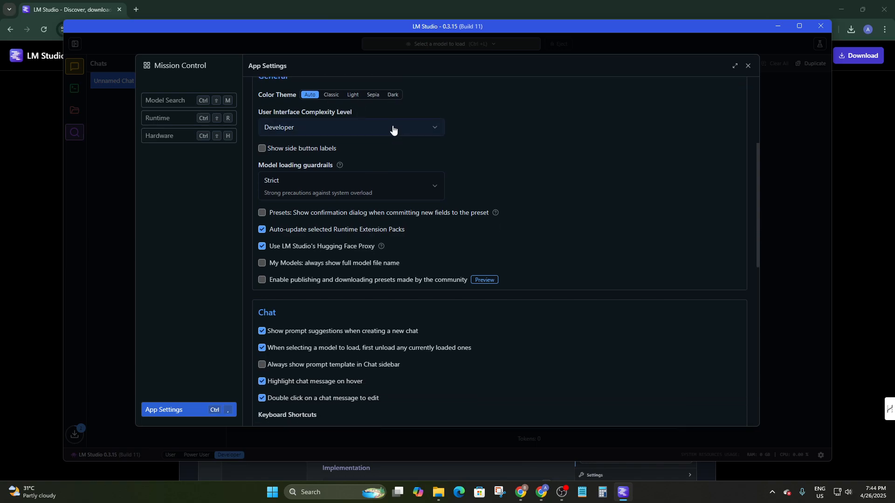
scroll(393, 129, "up", 1)
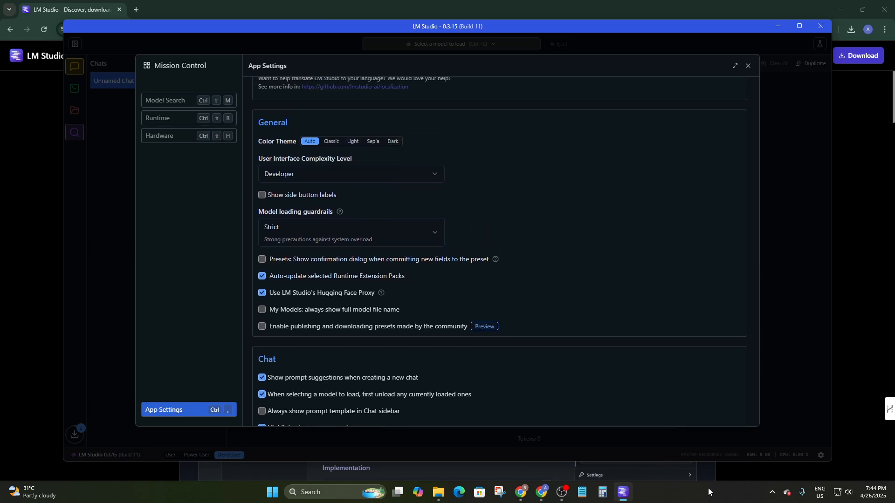
scroll(421, 181, "down", 3)
scroll(373, 140, "up", 6)
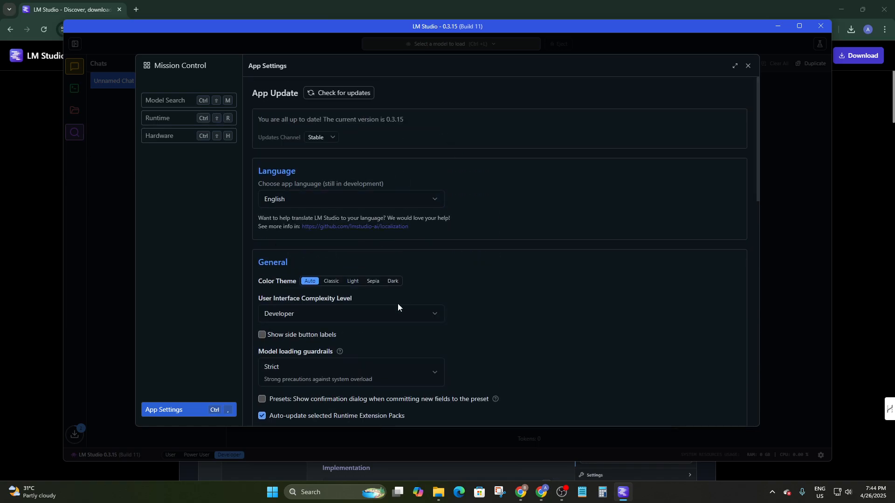
scroll(398, 303, "down", 1)
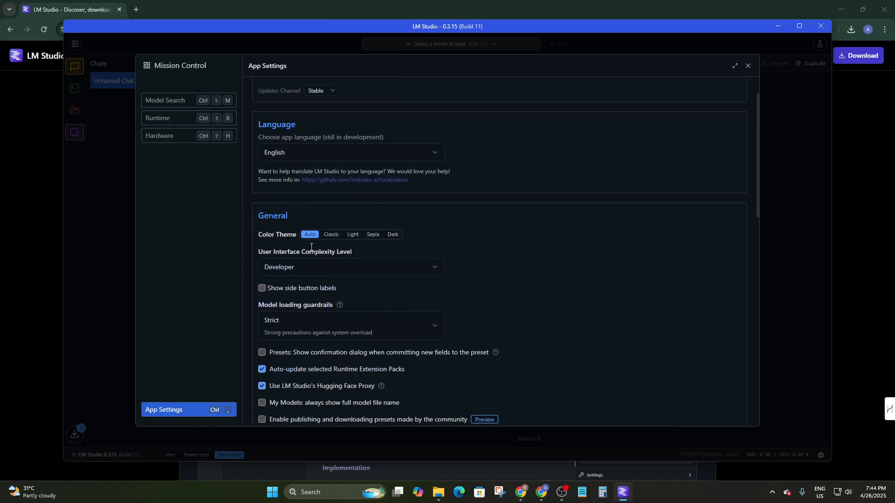
scroll(312, 261, "down", 2)
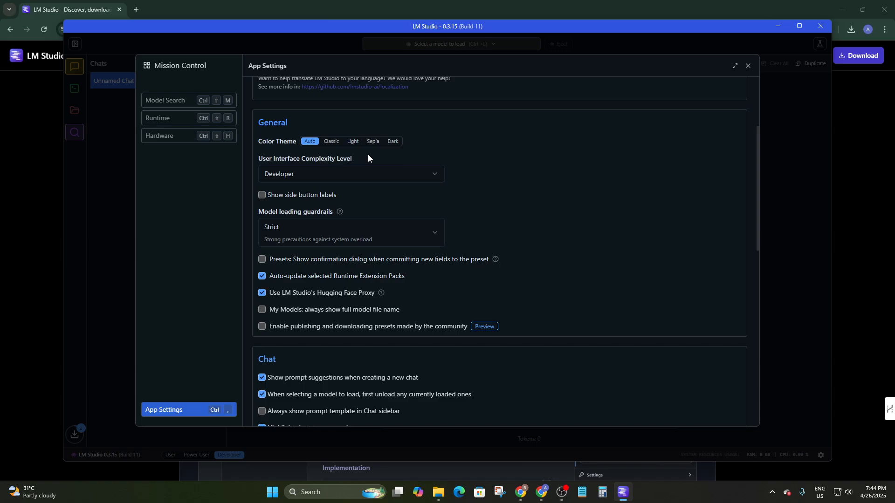
left_click(315, 173)
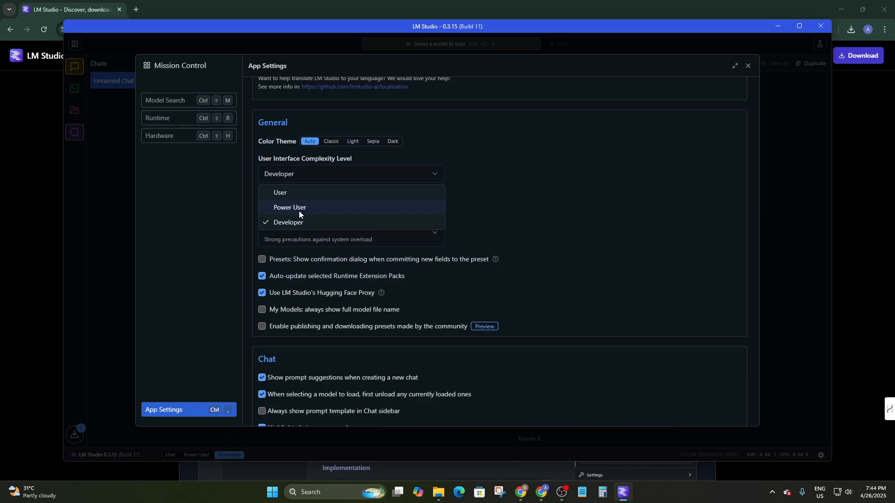
left_click(566, 206)
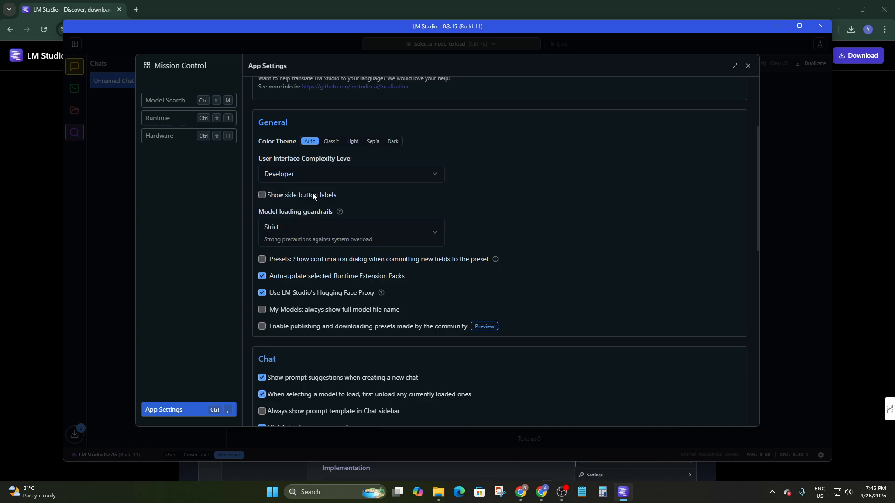
- Examine the model loading guardrails and the Chat, Local LLM Service and Developer sections of the app settings
scroll(316, 197, "down", 1)
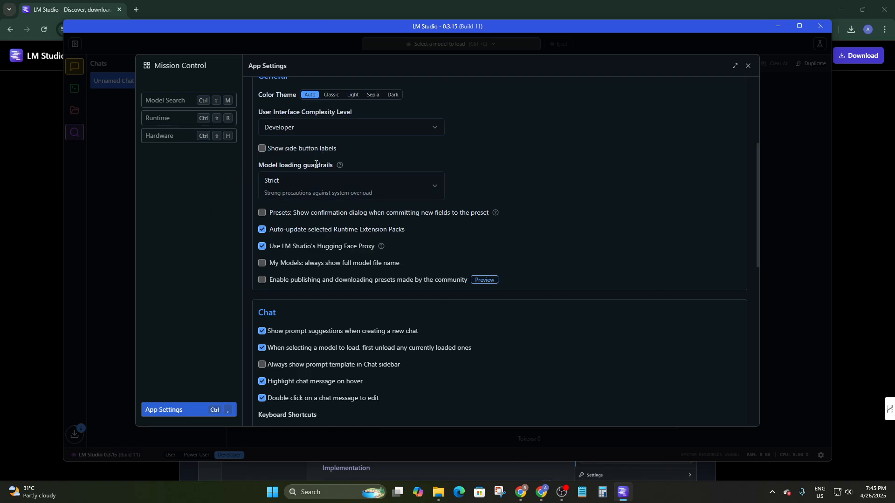
scroll(288, 207, "down", 3)
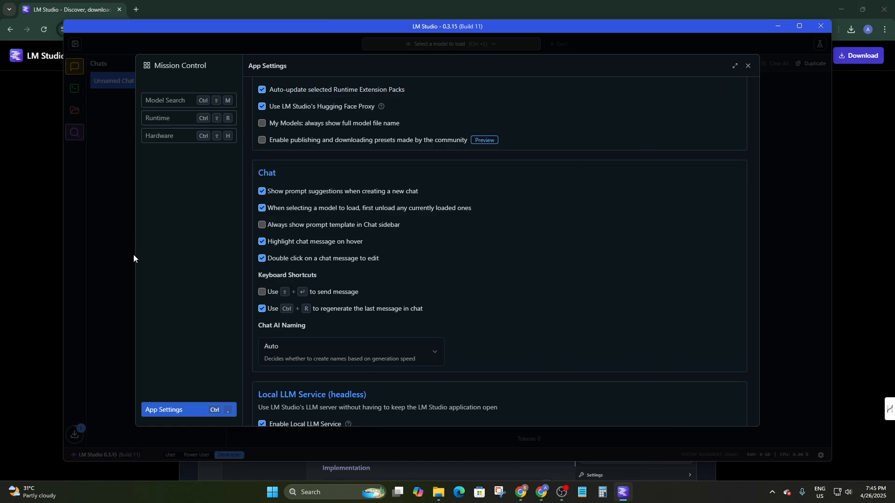
left_click(261, 226)
scroll(280, 301, "down", 4)
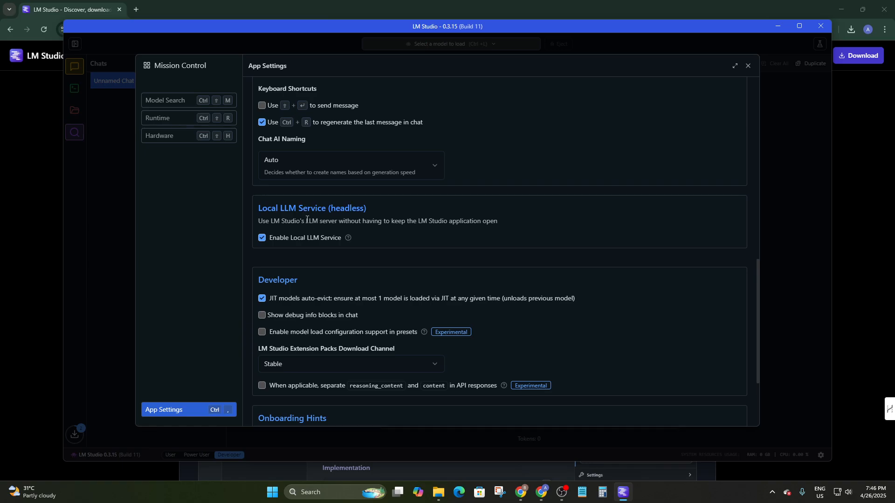
scroll(307, 223, "down", 2)
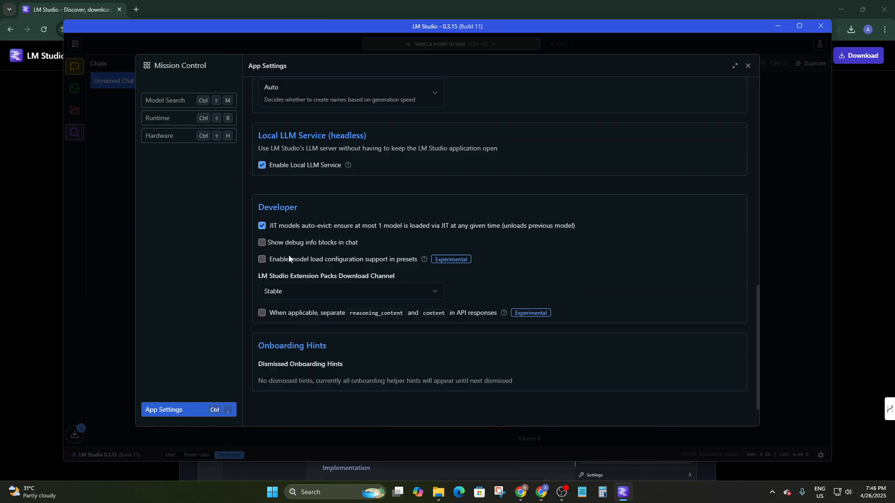
scroll(289, 258, "up", 15)
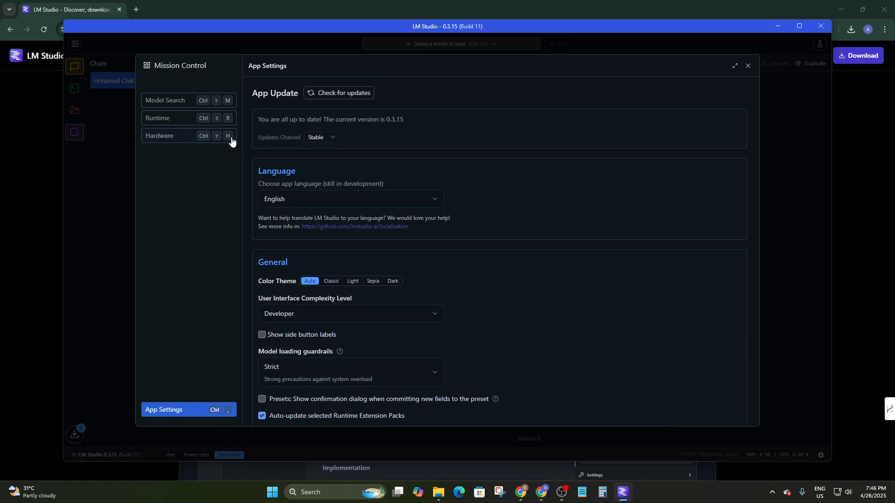
- Examine the runtime extension packs and hardware resources, review the model loading guardrails keeping Strict, and close Mission Control
left_click(187, 123)
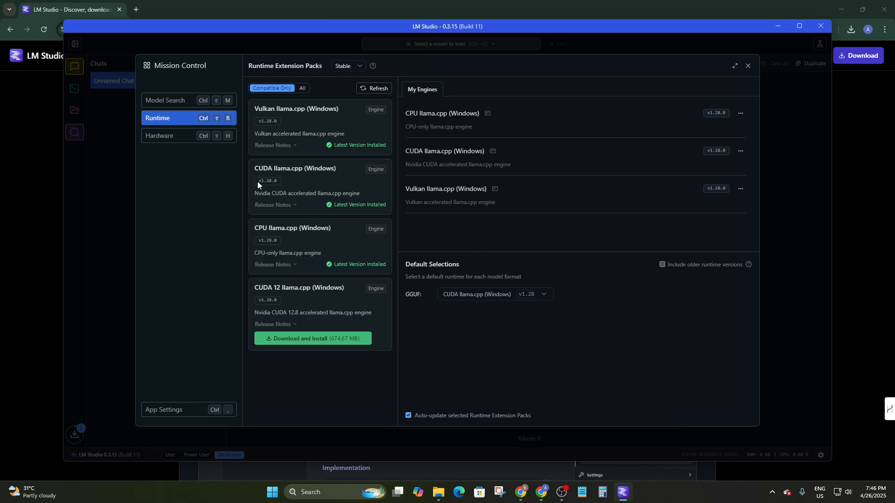
left_click(177, 136)
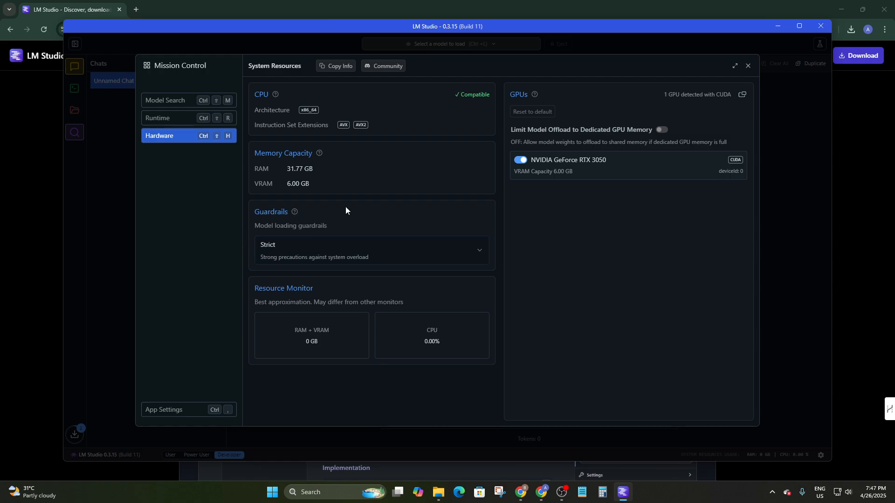
left_click(309, 259)
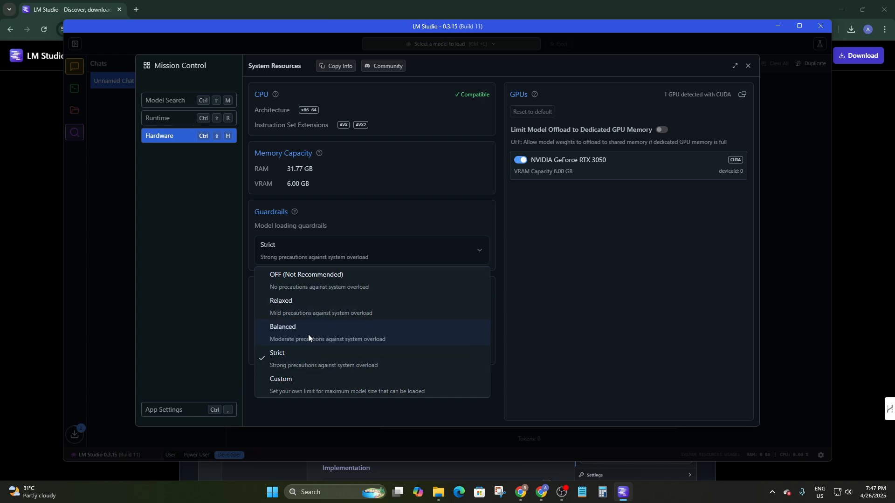
left_click(265, 354)
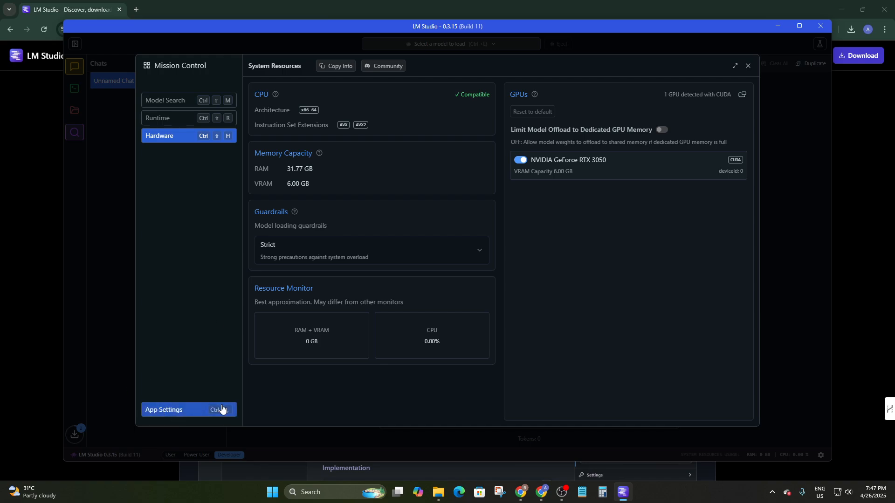
left_click(748, 66)
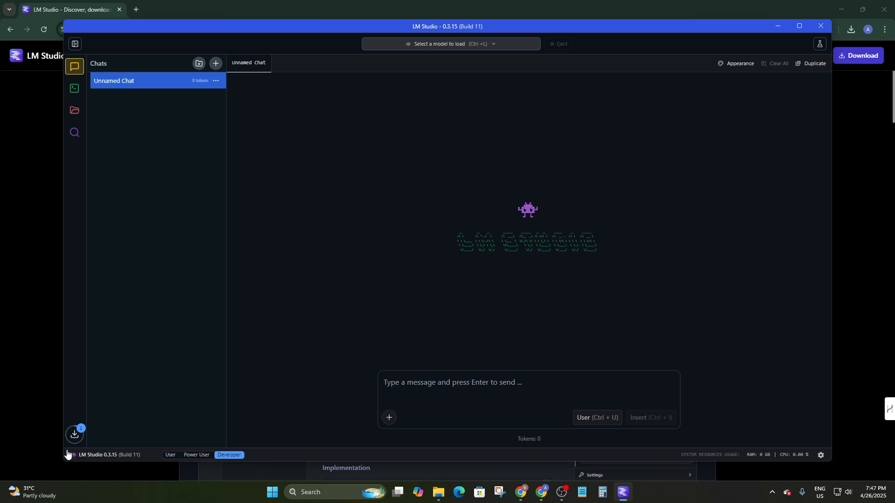
- Check the ongoing model downloads and the list of models available to load for the chat
left_click(74, 435)
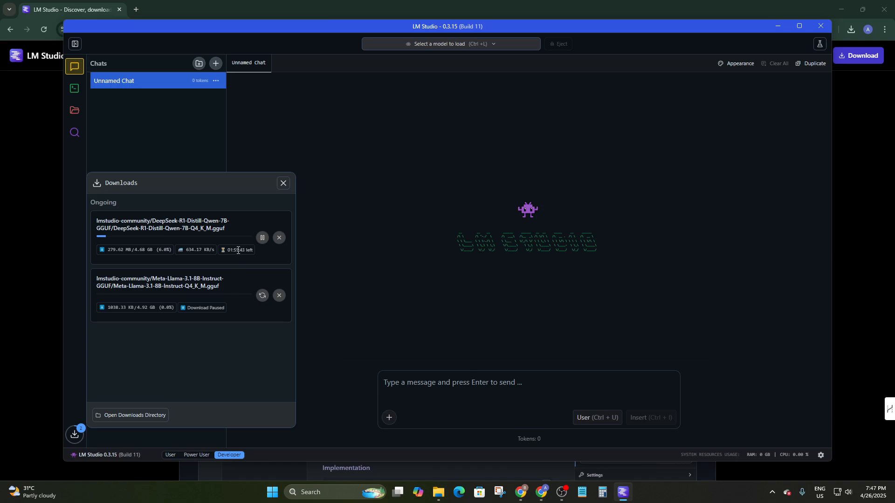
left_click(283, 183)
left_click(437, 380)
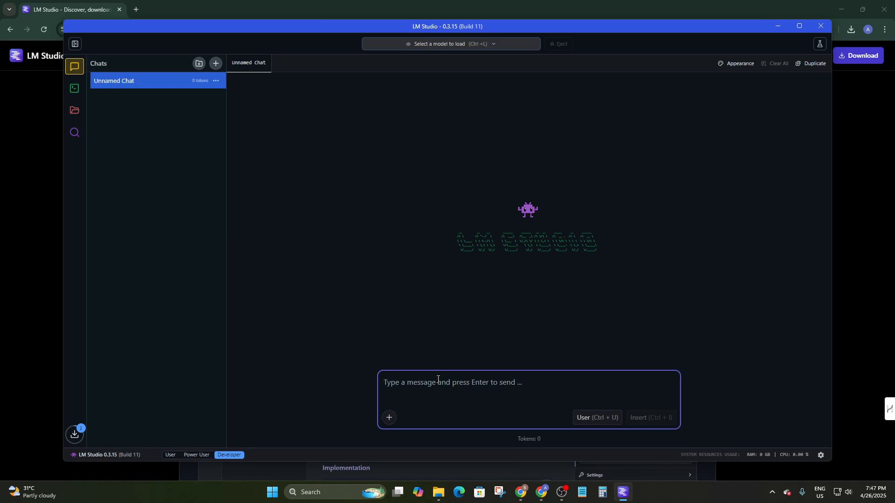
left_click(439, 42)
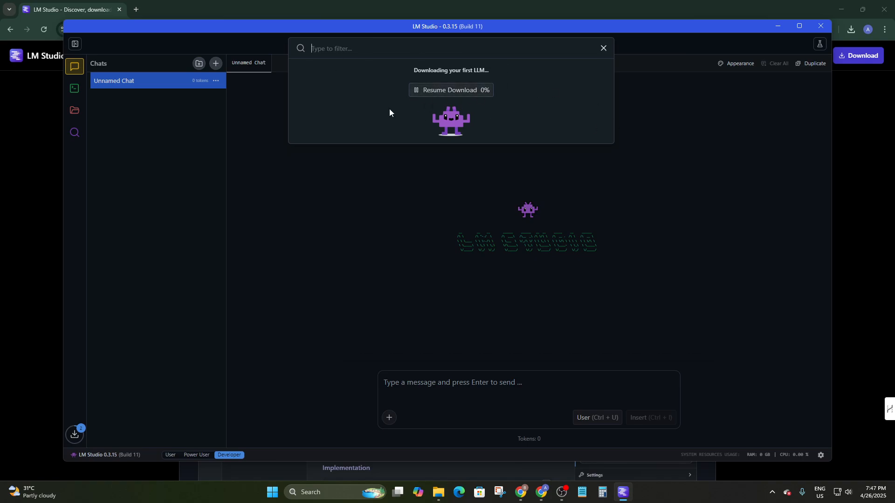
left_click(76, 432)
left_click(77, 434)
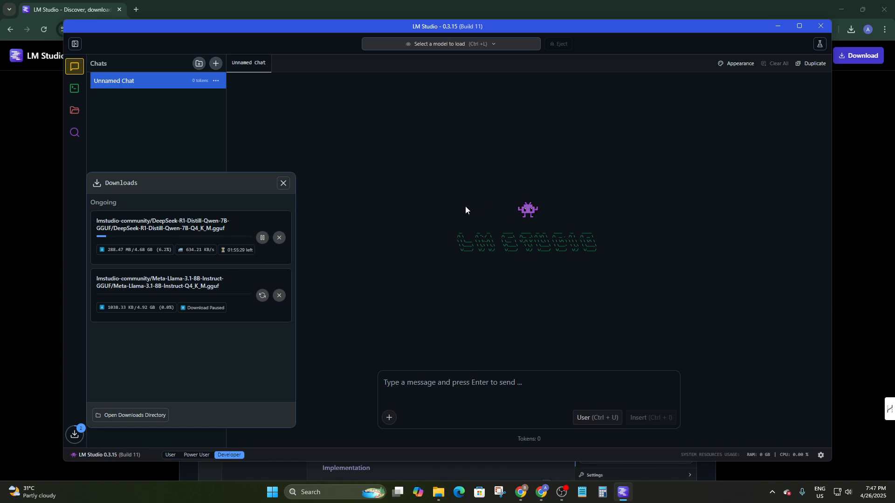
left_click(283, 183)
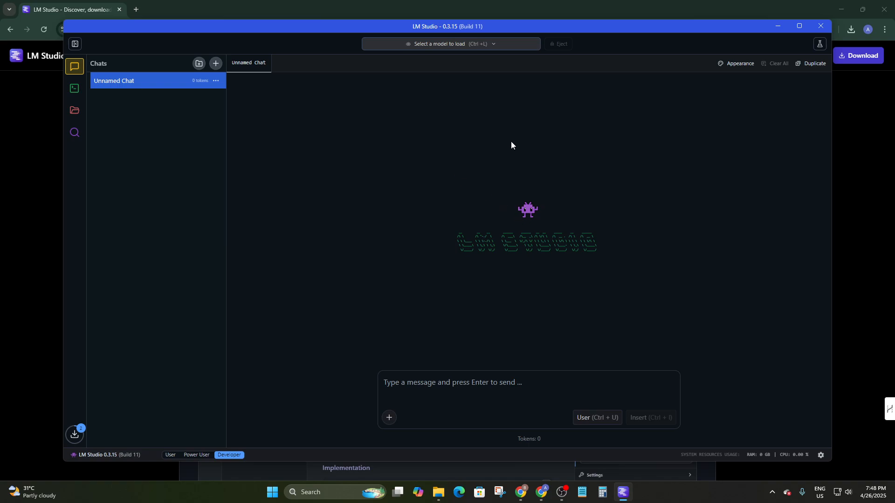
left_click(447, 45)
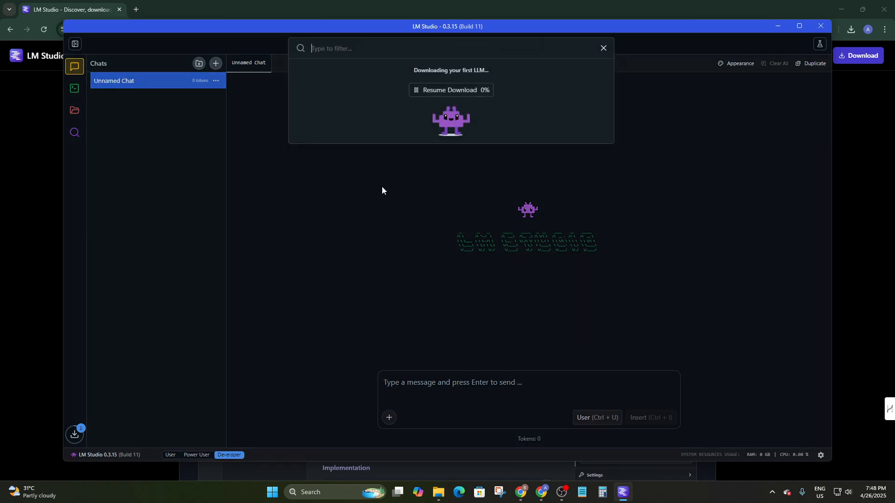
left_click(541, 228)
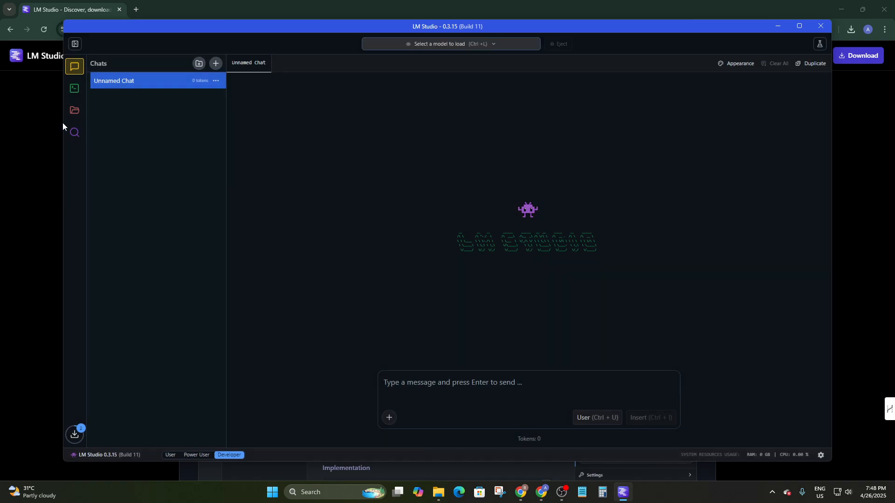
- Browse the staff picks in the model search, view Aya 23 8B, and select Qwen 2 0.5B
left_click(74, 132)
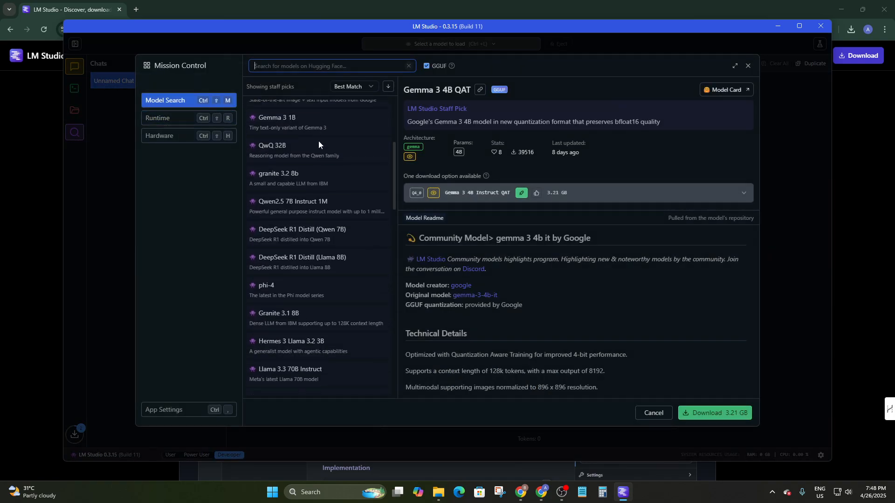
scroll(319, 144, "down", 15)
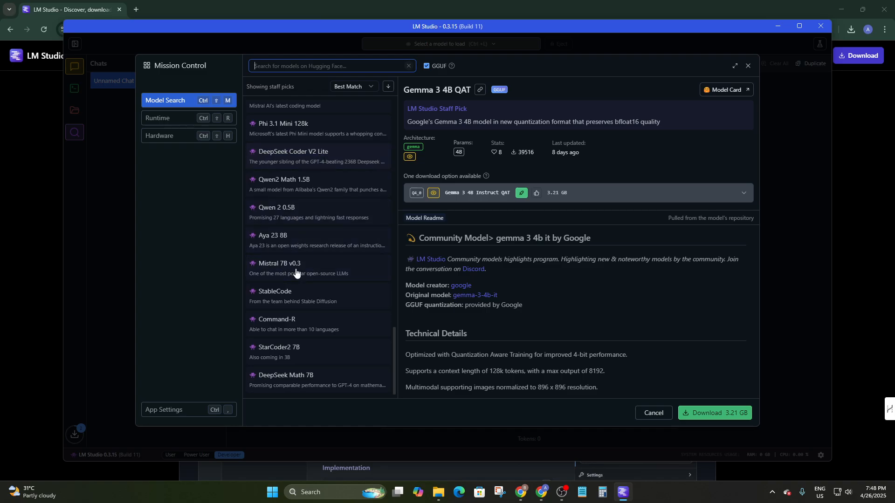
left_click(326, 212)
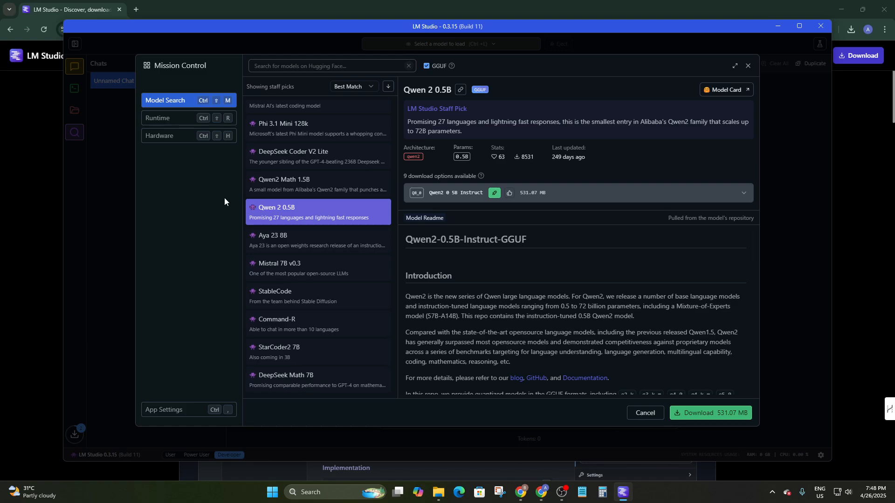
left_click(310, 238)
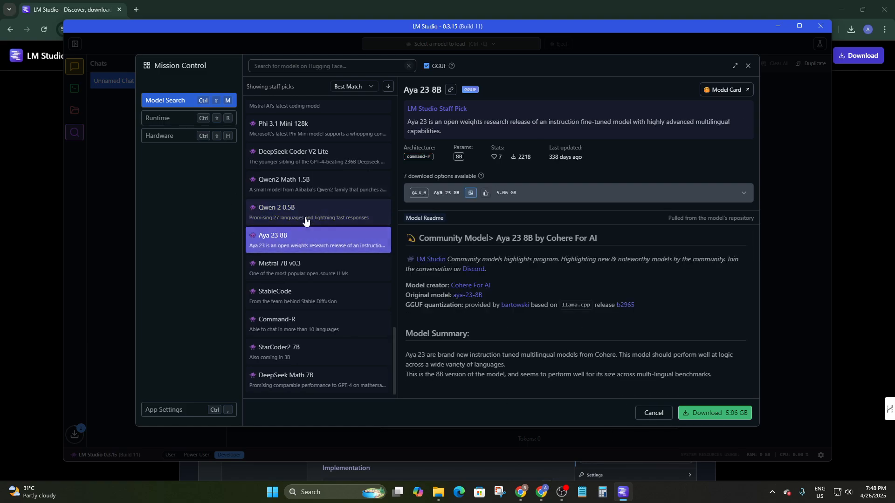
left_click(307, 208)
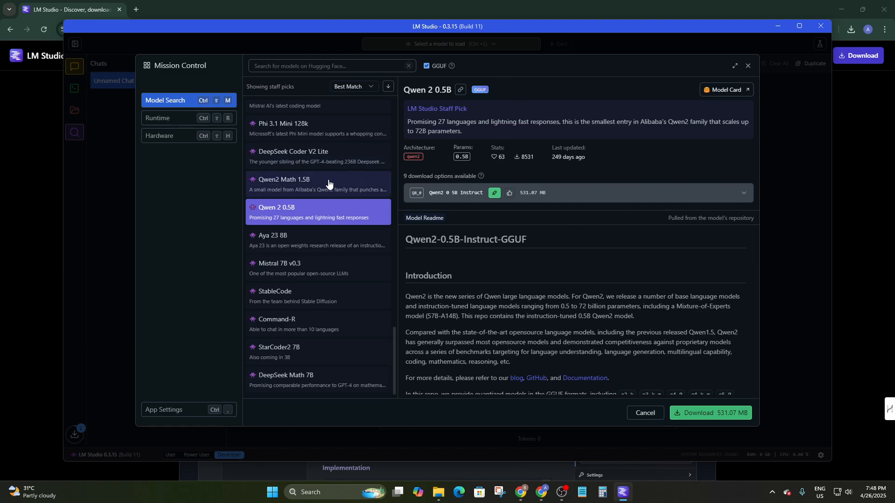
- Read through the Qwen 2 0.5B readme, including its model details, usage instructions, evaluation and citation sections
scroll(335, 123, "down", 10)
scroll(281, 276, "up", 10)
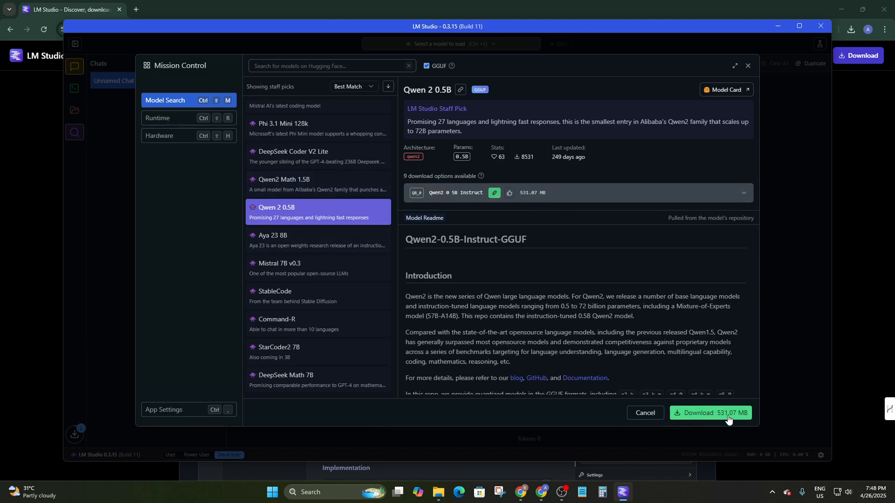
scroll(560, 284, "down", 1)
scroll(560, 284, "down", 2)
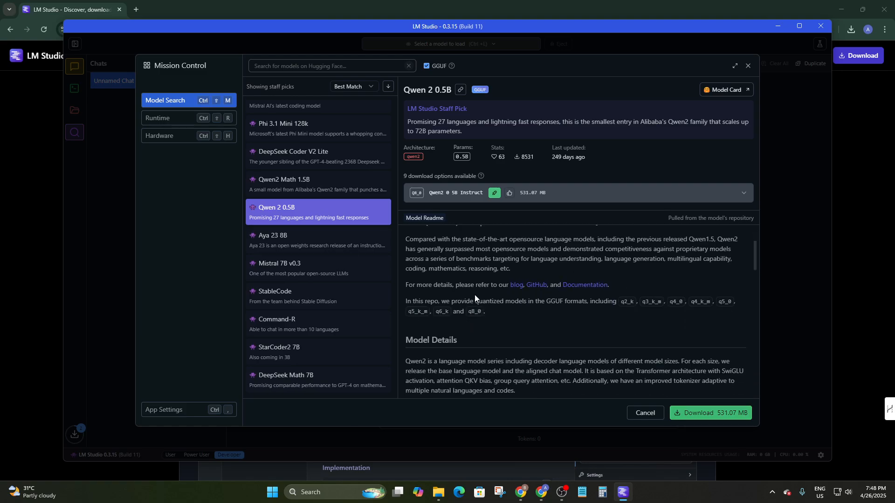
scroll(475, 295, "down", 4)
scroll(474, 298, "up", 2)
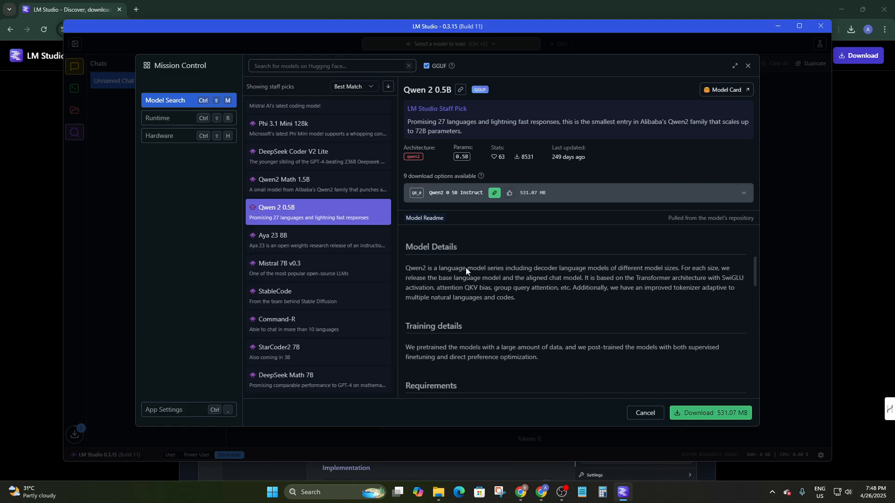
scroll(484, 302, "down", 6)
scroll(507, 344, "up", 3)
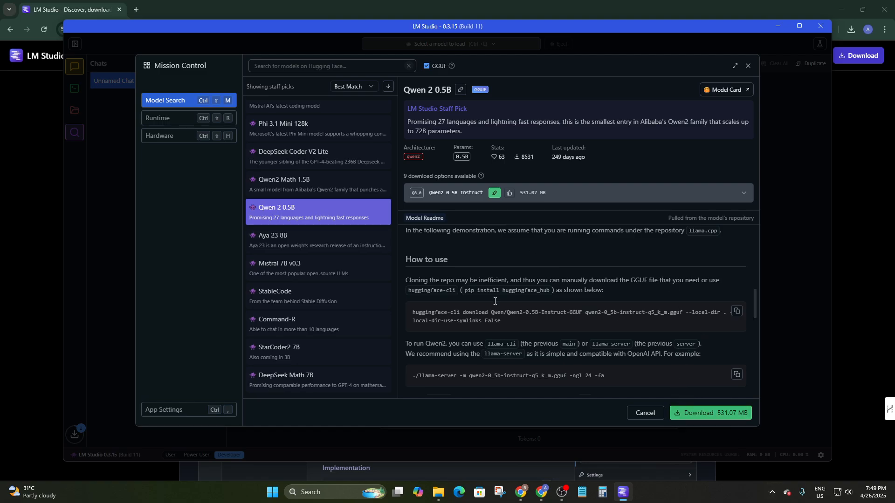
scroll(652, 284, "down", 5)
scroll(559, 275, "up", 1)
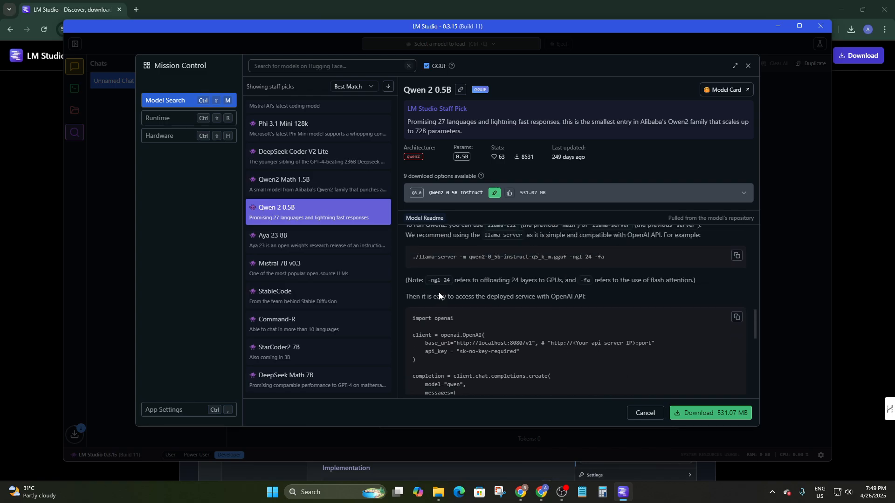
scroll(485, 313, "down", 5)
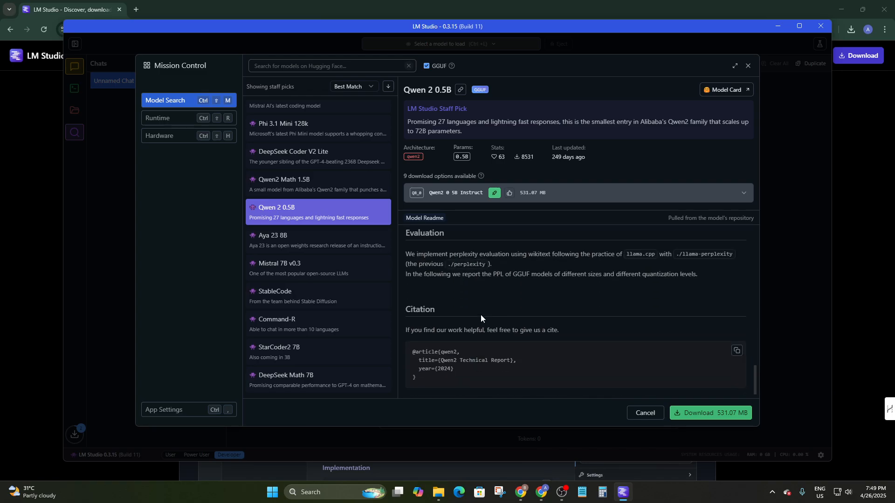
scroll(481, 314, "up", 7)
scroll(484, 314, "up", 5)
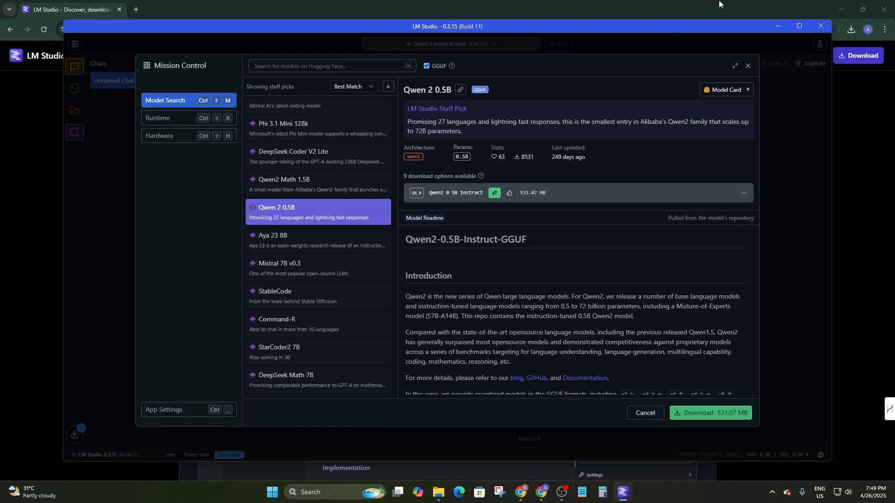
- Open the Qwen 2 0.5B model card in the browser and go to the Hugging Face home page
left_click(711, 90)
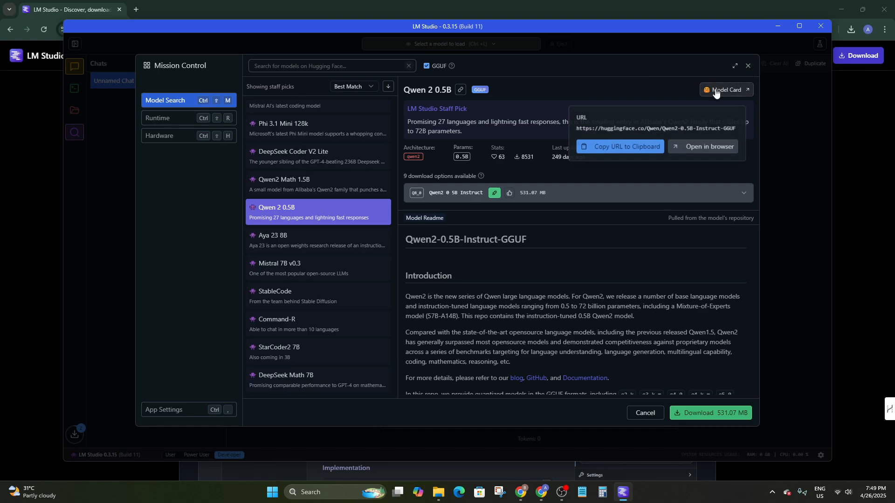
left_click(685, 147)
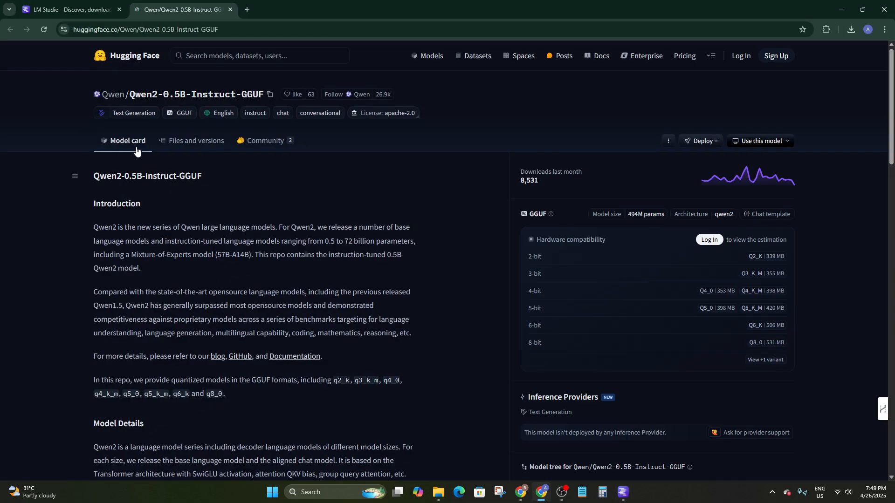
left_click(122, 57)
- Survey the whole Hugging Face home page, from the task overview to the compute and enterprise offerings
scroll(285, 197, "down", 1)
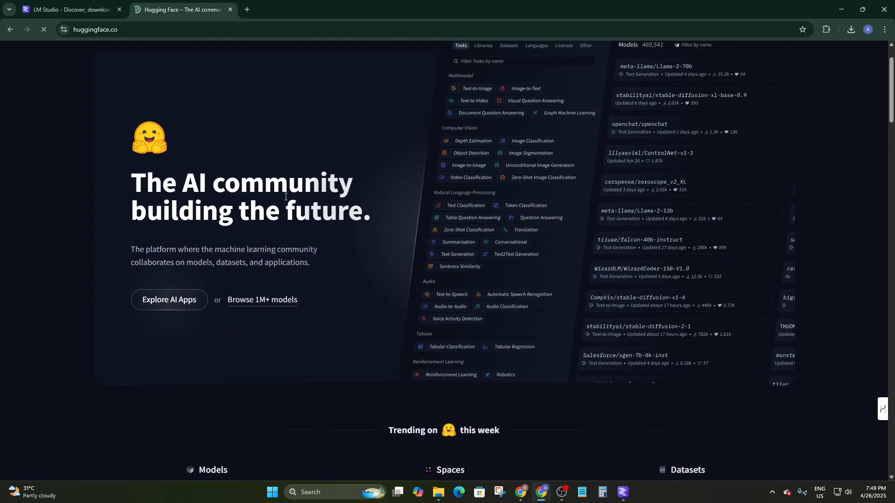
scroll(254, 205, "down", 4)
scroll(452, 233, "up", 2)
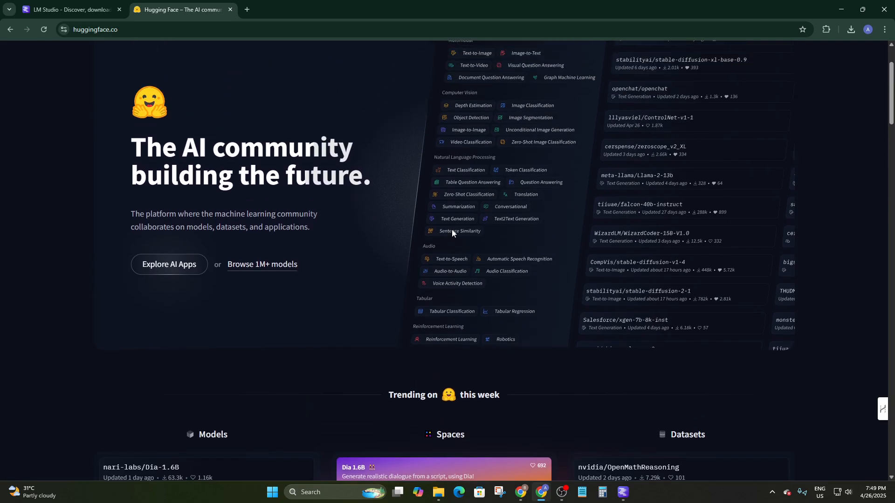
scroll(451, 230, "up", 1)
scroll(451, 231, "down", 11)
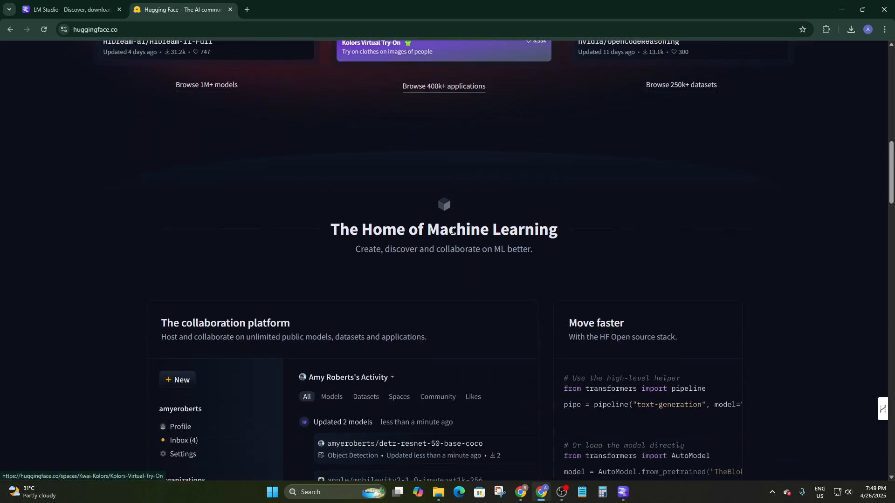
scroll(451, 230, "down", 4)
scroll(452, 229, "up", 7)
scroll(452, 229, "down", 13)
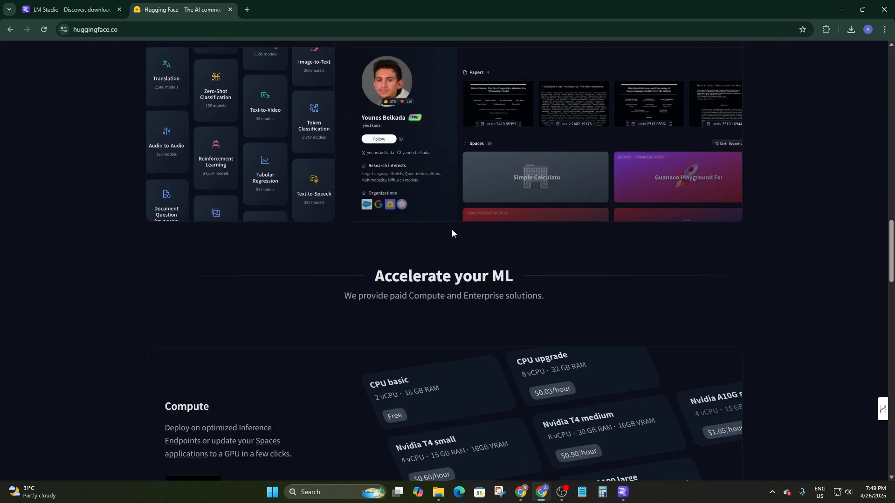
scroll(360, 187, "down", 15)
scroll(360, 188, "up", 7)
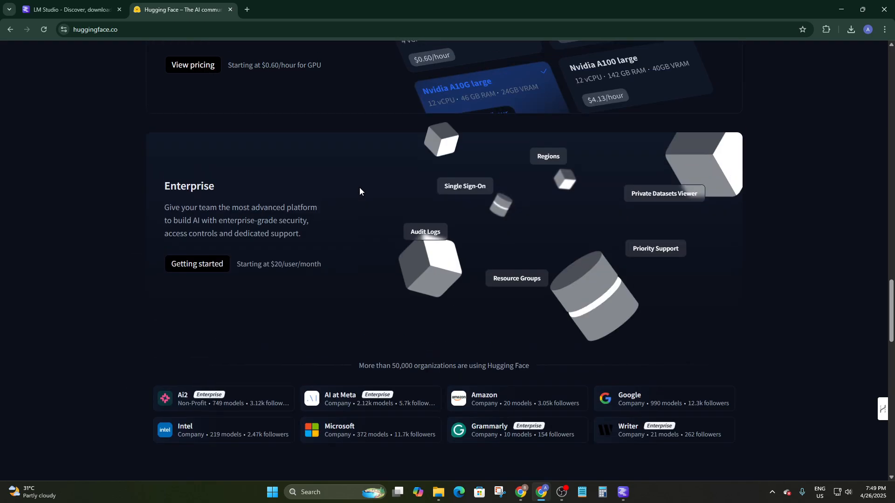
scroll(360, 187, "up", 20)
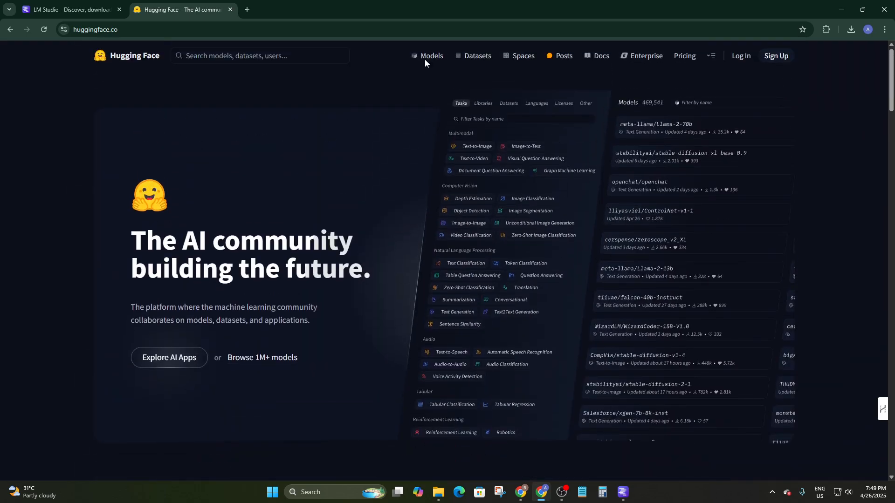
- Examine the trending models, spaces and datasets and the modalities section on the Hugging Face home page
scroll(545, 212, "down", 8)
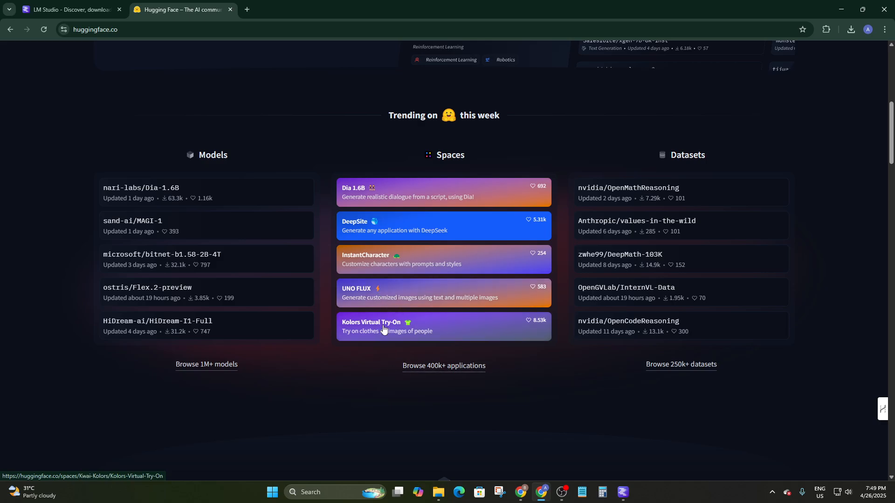
scroll(437, 275, "up", 5)
scroll(421, 211, "down", 9)
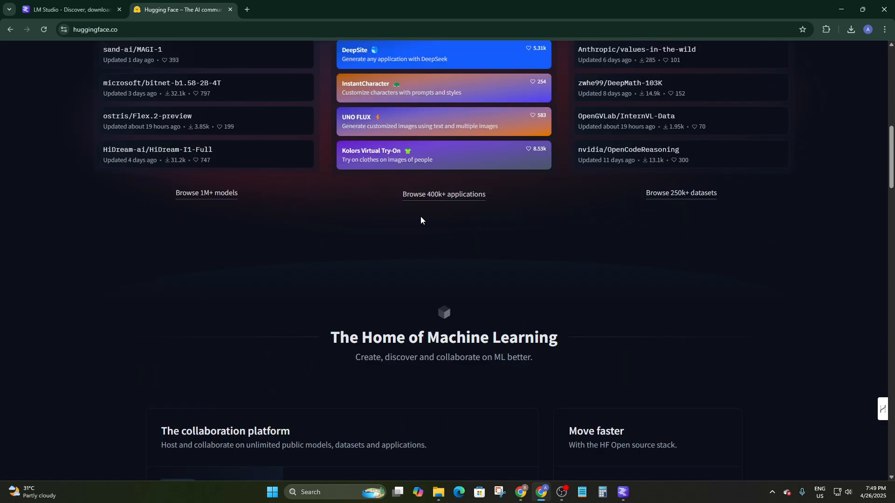
scroll(418, 239, "up", 10)
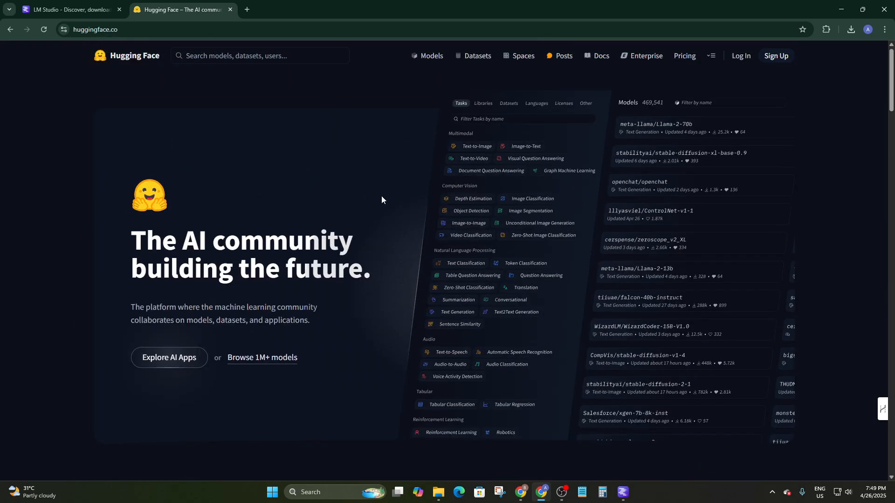
scroll(381, 200, "down", 15)
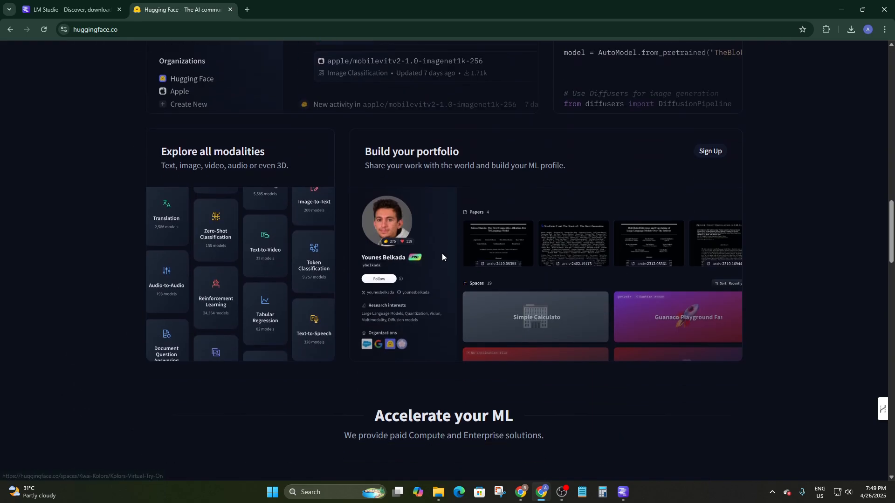
scroll(456, 255, "down", 2)
scroll(547, 277, "up", 17)
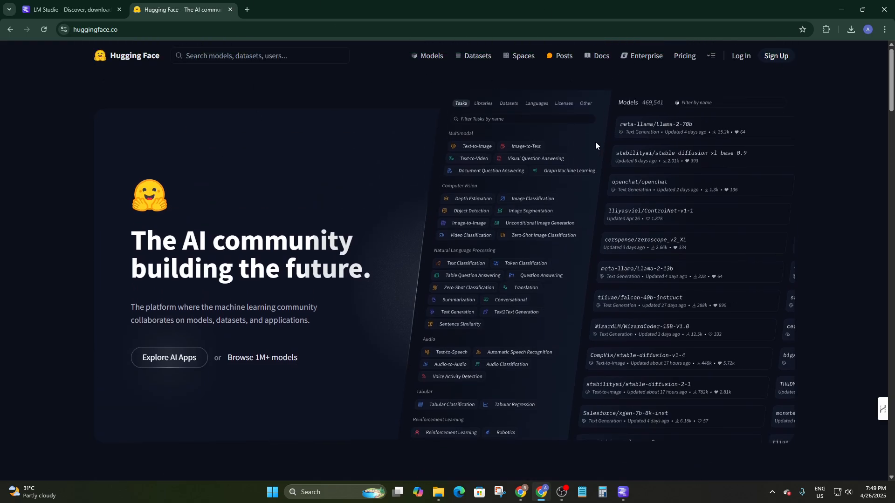
- Switch back to the LM Studio app and close the model search to return to the chat view
left_click(70, 9)
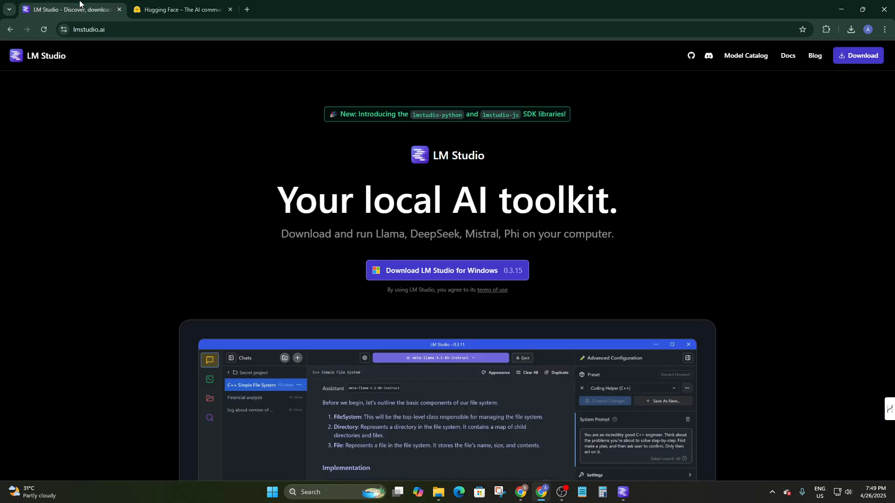
left_click(183, 6)
left_click(85, 6)
left_click(630, 493)
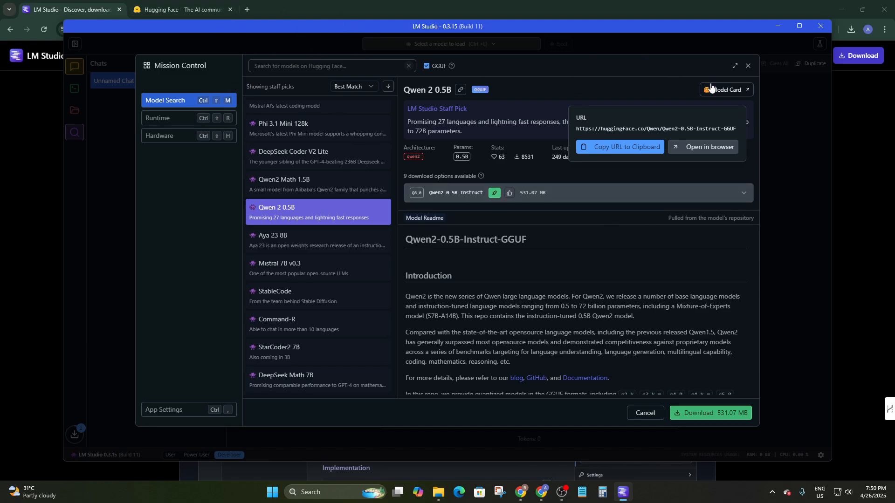
left_click(747, 66)
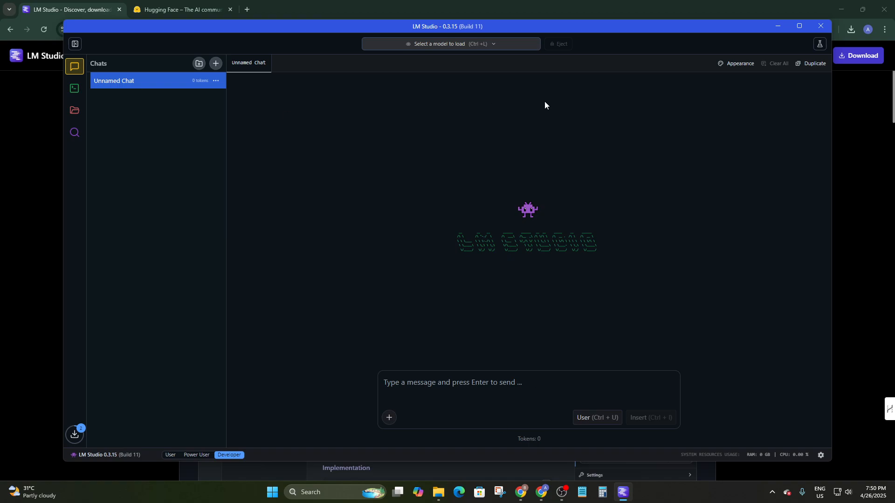